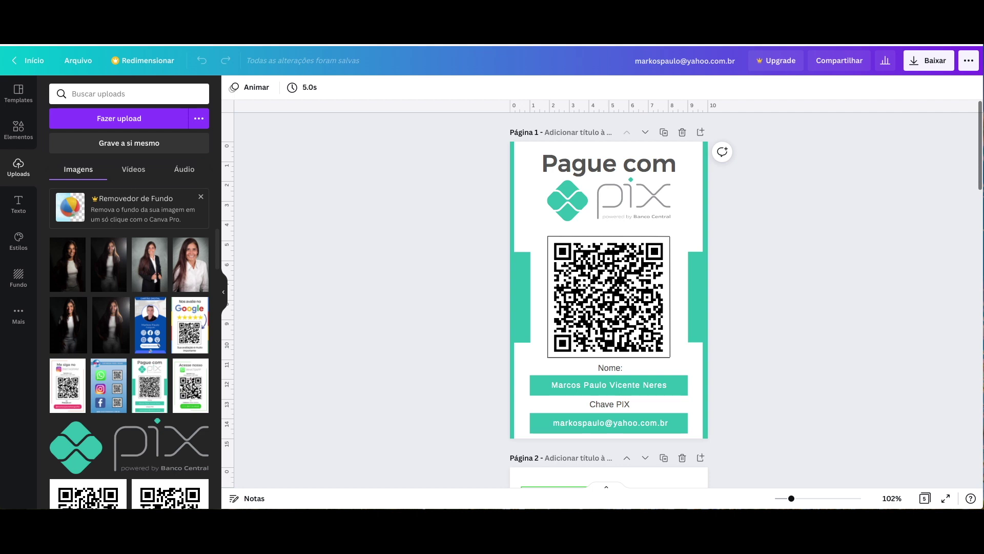
- Leave the finished Pague com PIX sign and go back to Canva's home page
left_click(18, 94)
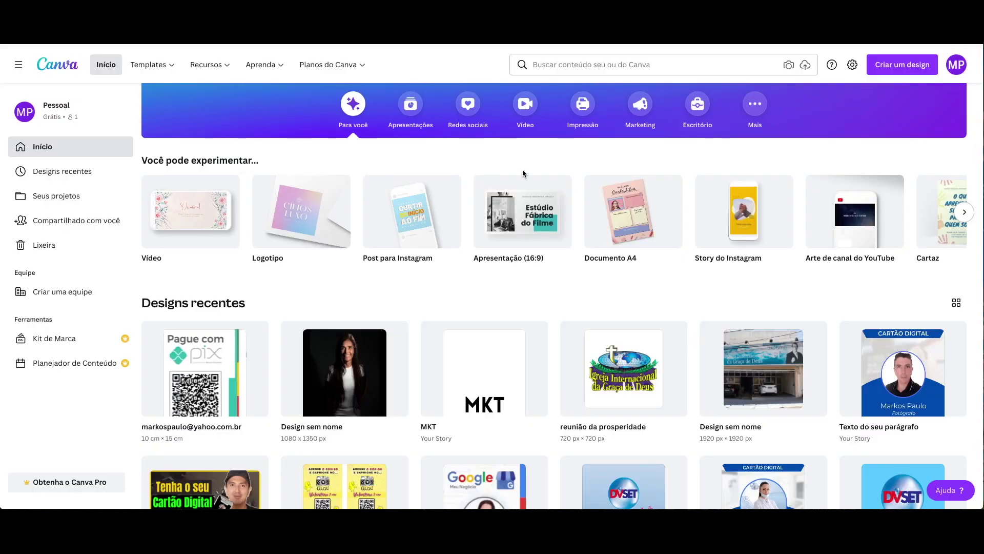
- Open the custom size form and enter a width of 10 and a height of 15
left_click(893, 68)
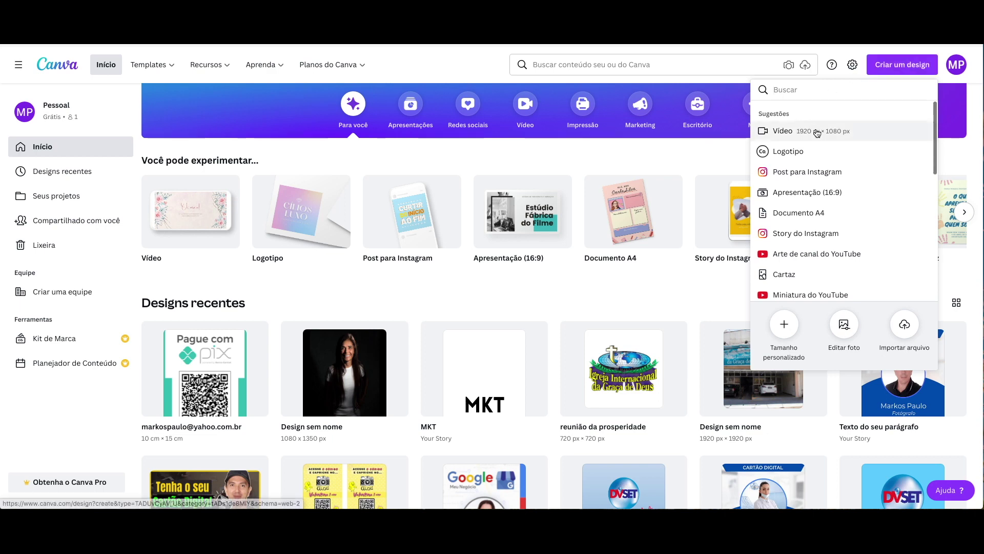
left_click(786, 325)
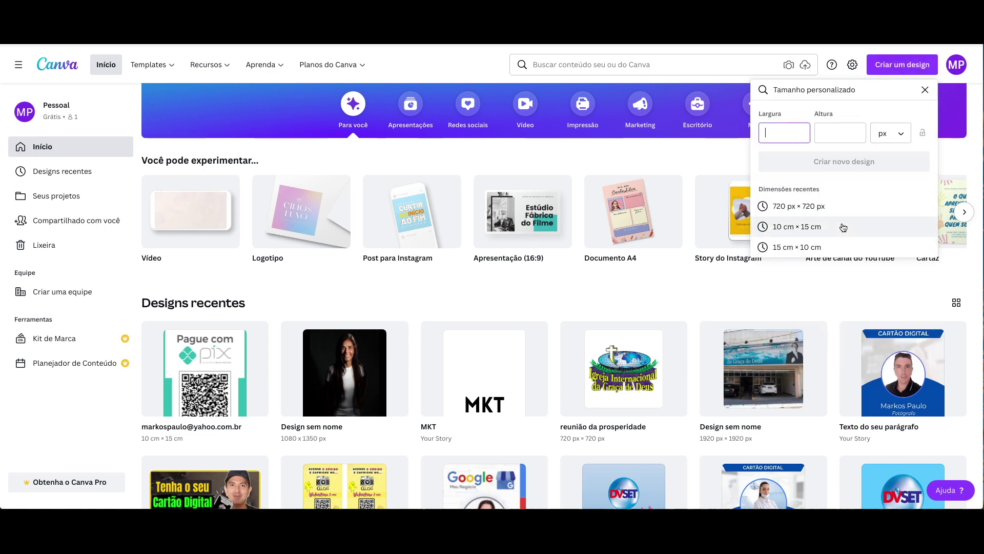
scroll(295, 228, "up", 2)
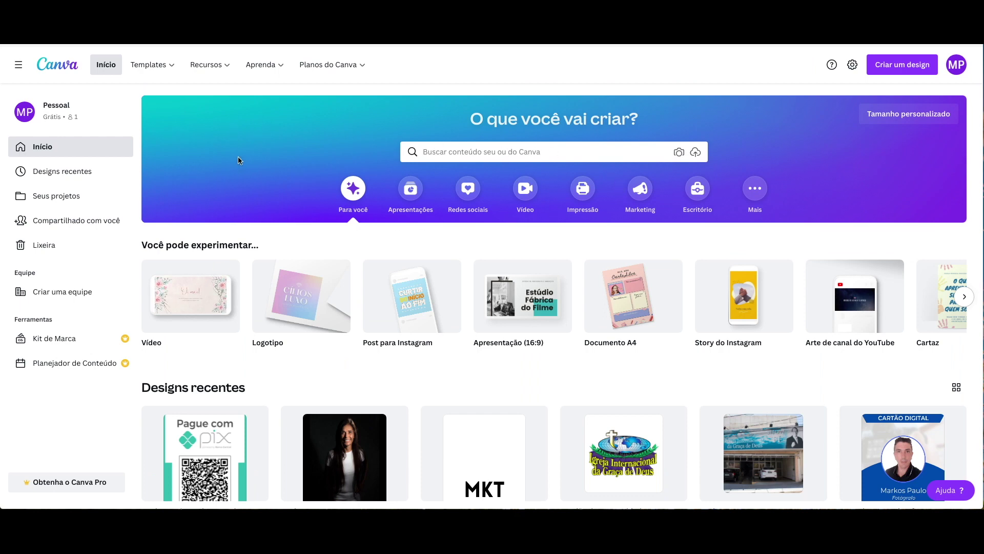
left_click(891, 68)
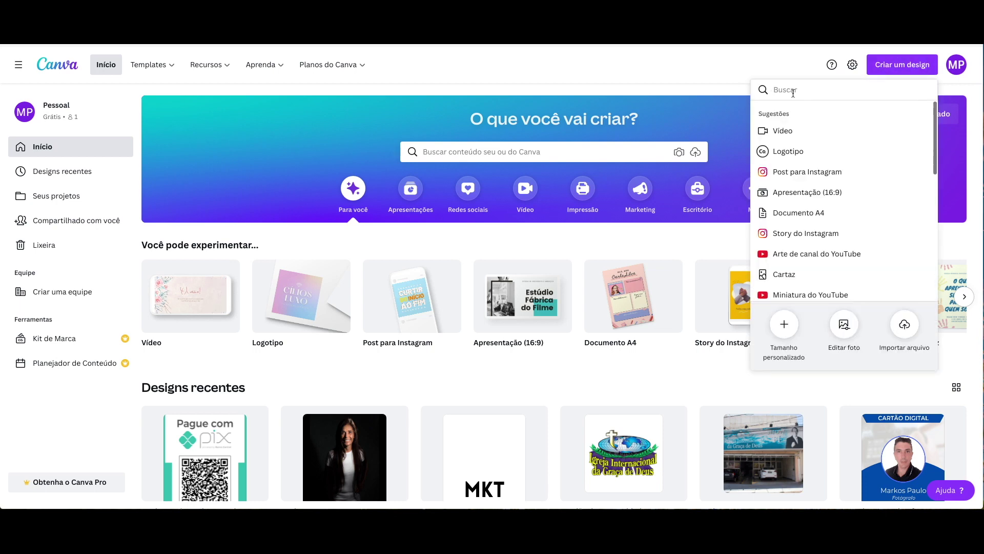
left_click(787, 327)
type("10")
key("Tab")
type("15")
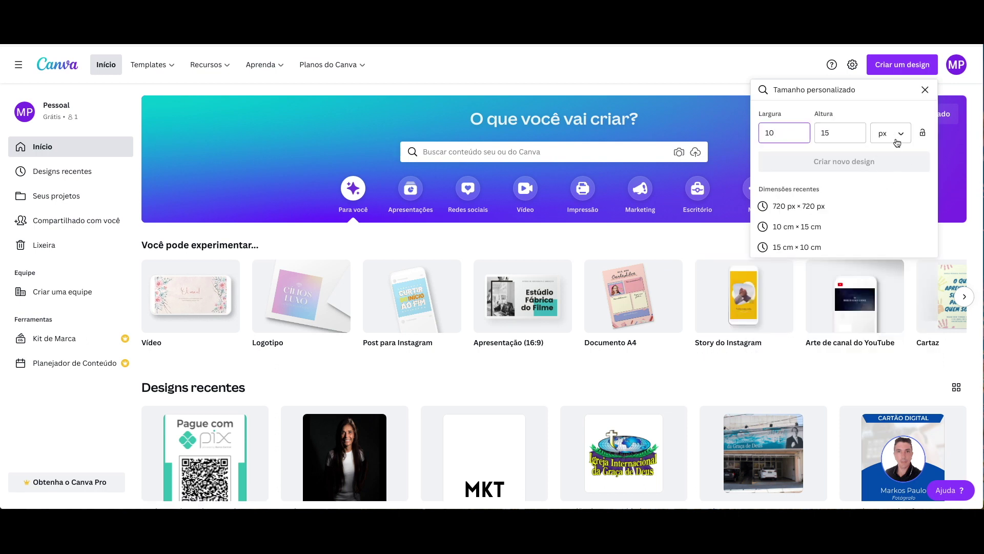
- Switch the units to centimetres, re-enter 10 × 15 and create the design
left_click(894, 134)
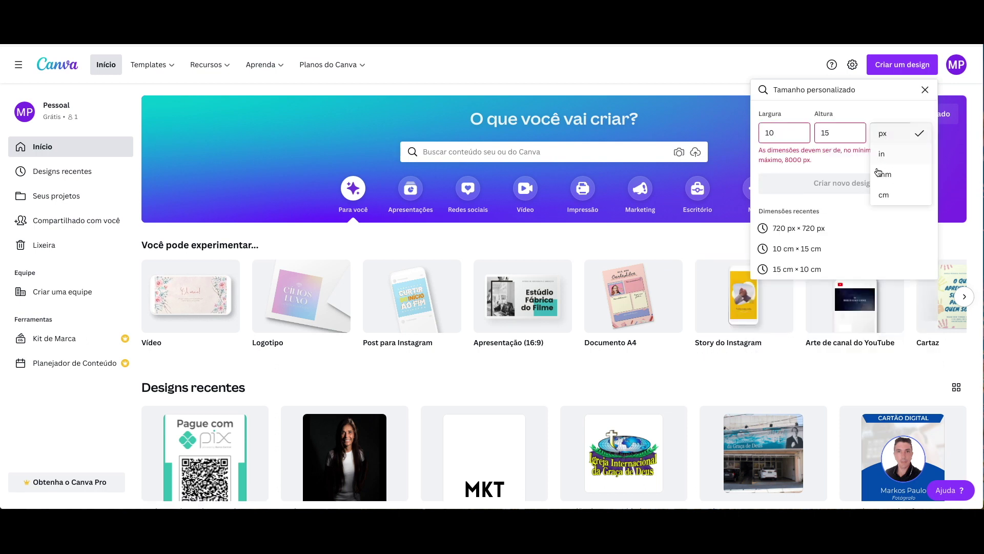
left_click(883, 194)
left_click(796, 133)
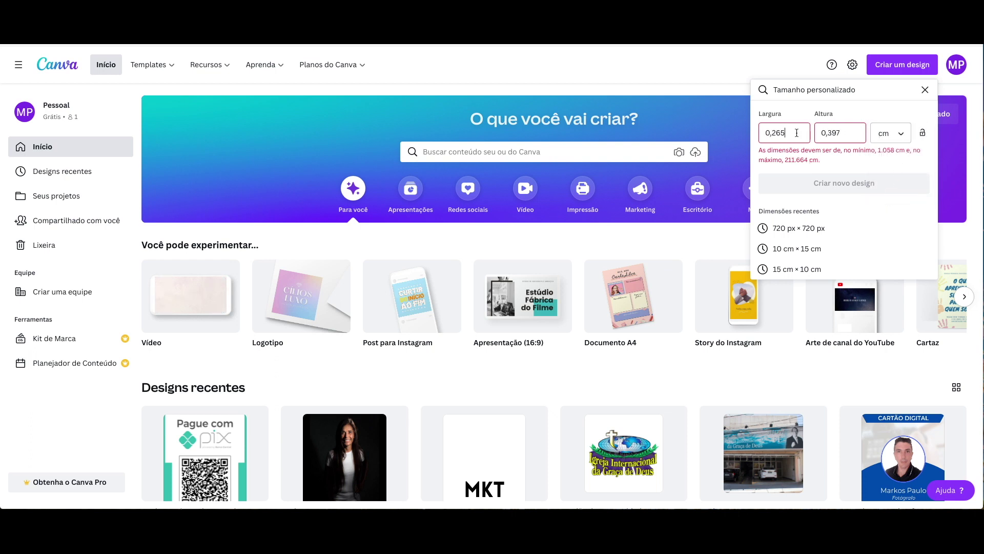
double_click(797, 133)
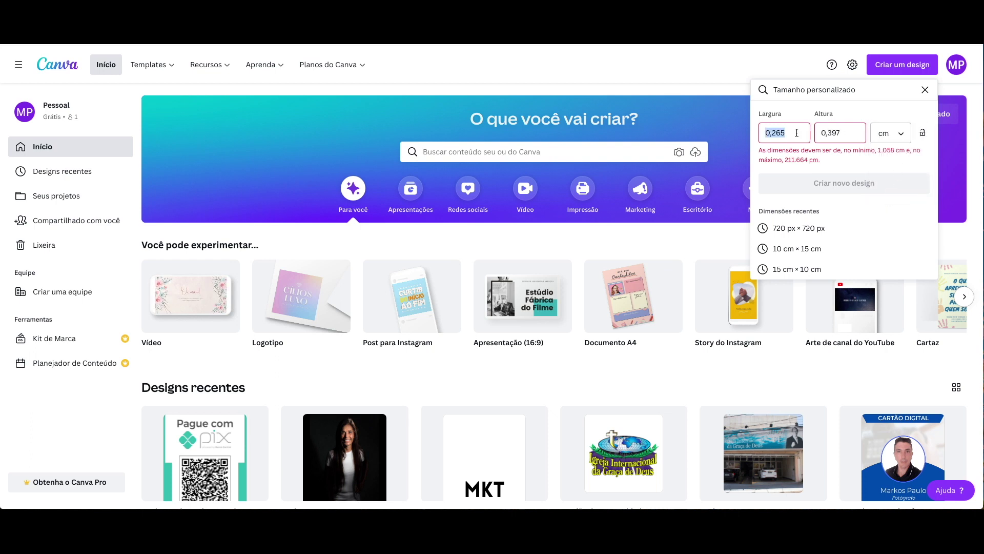
type("10")
double_click(848, 132)
type("15")
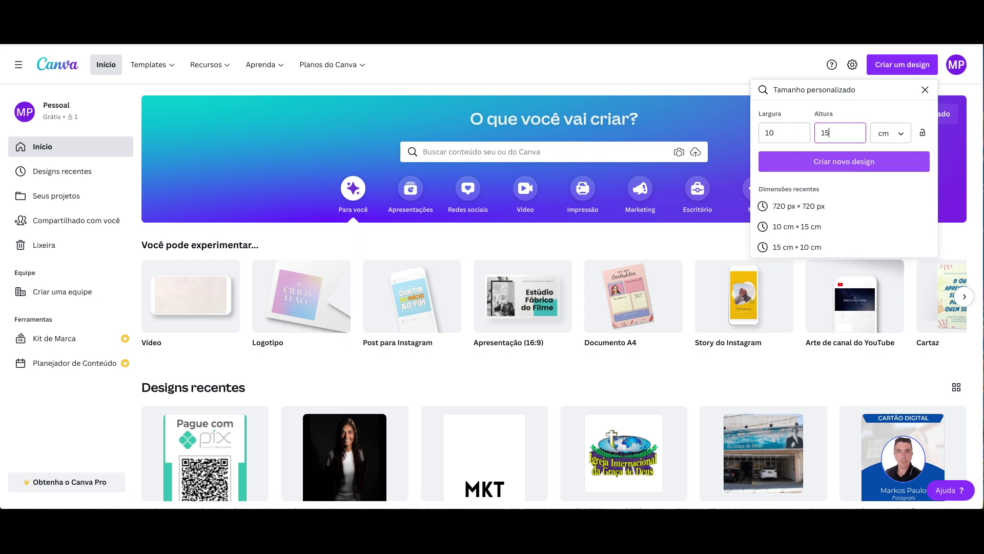
left_click(831, 163)
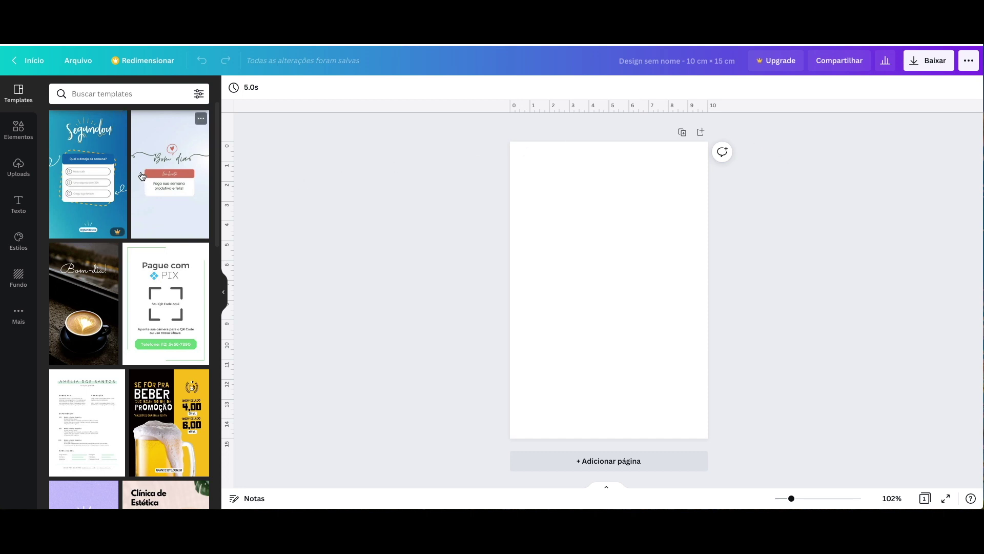
scroll(143, 177, "down", 5)
scroll(144, 176, "up", 2)
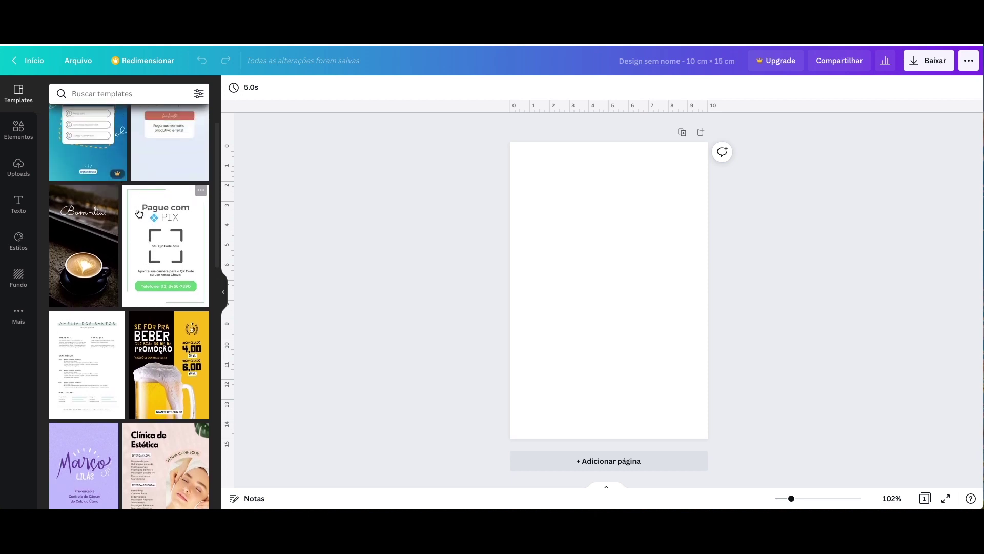
left_click(173, 231)
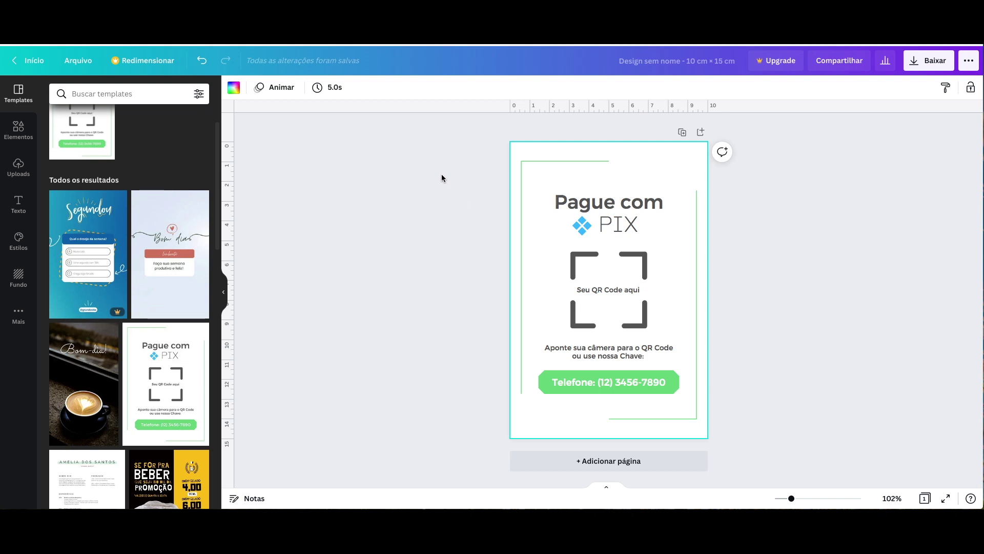
key("ctrl+a")
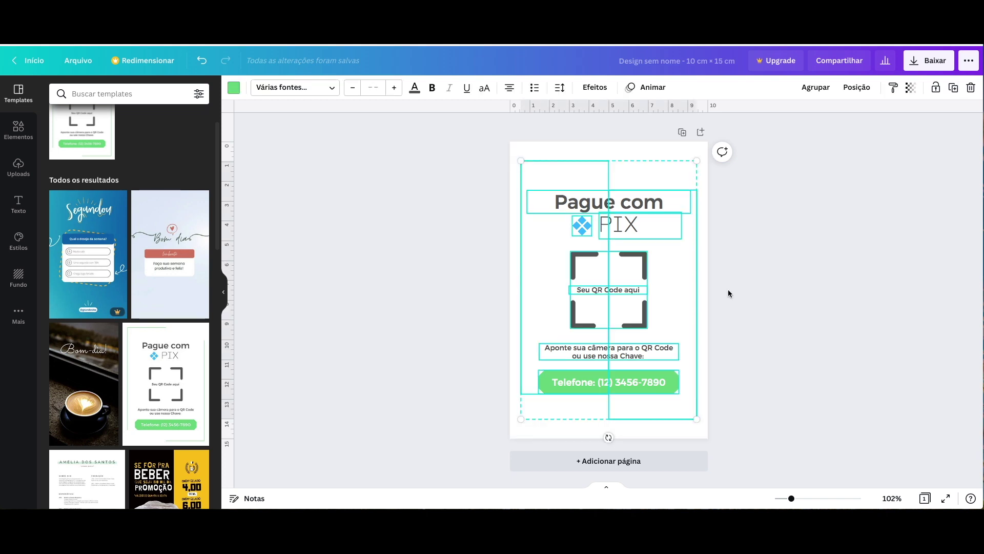
key("Delete")
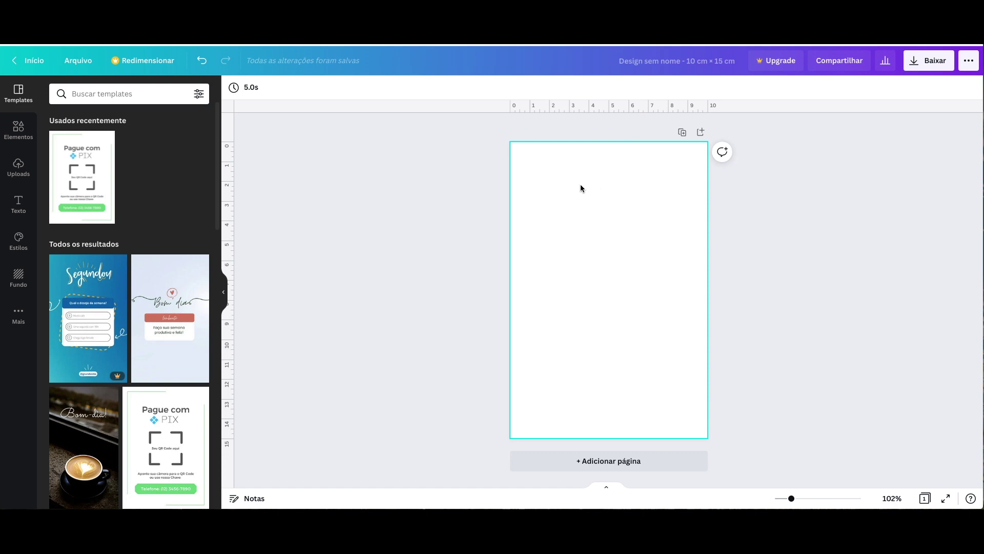
- Search Google for 'logo pix' in a new tab and show the image results
key("ctrl+t")
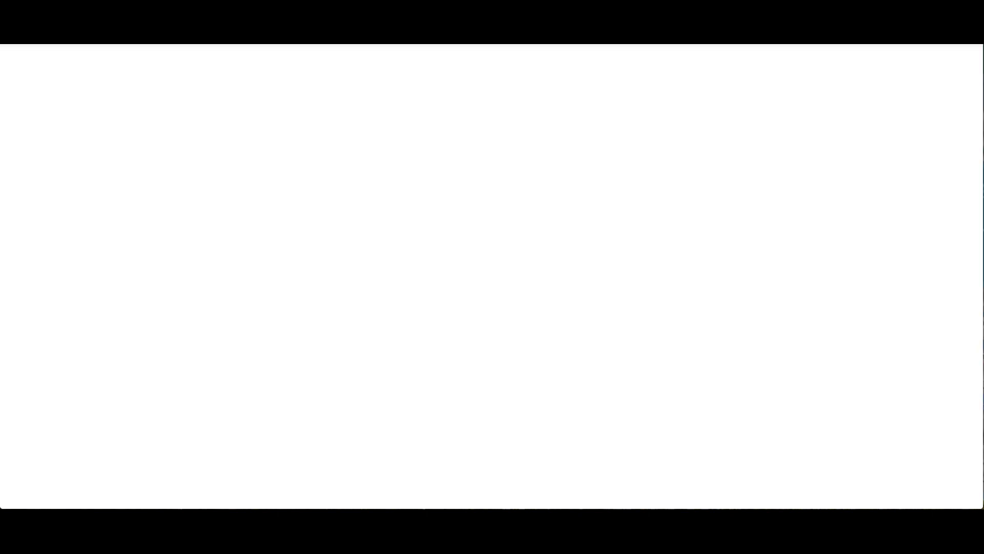
type("logo pix")
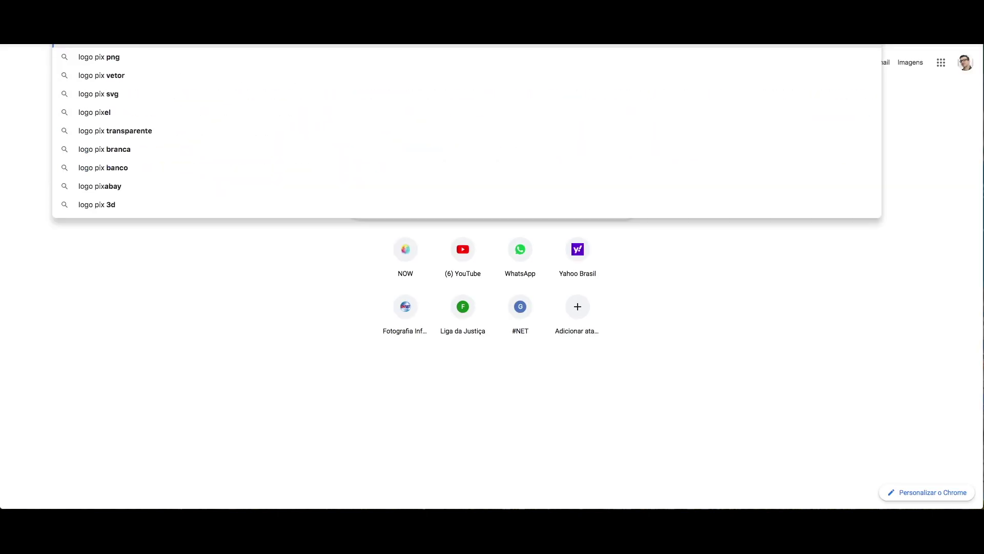
key("Return")
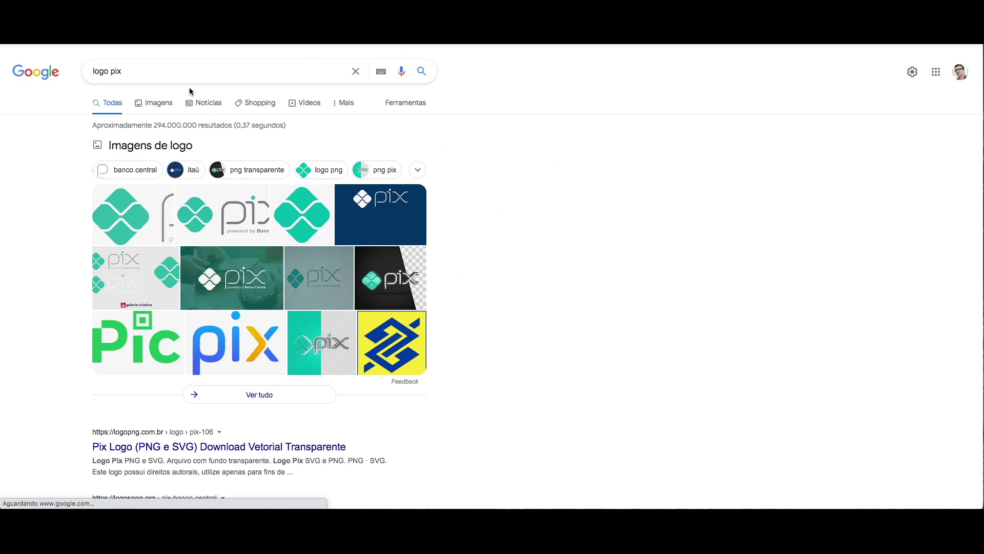
left_click(157, 105)
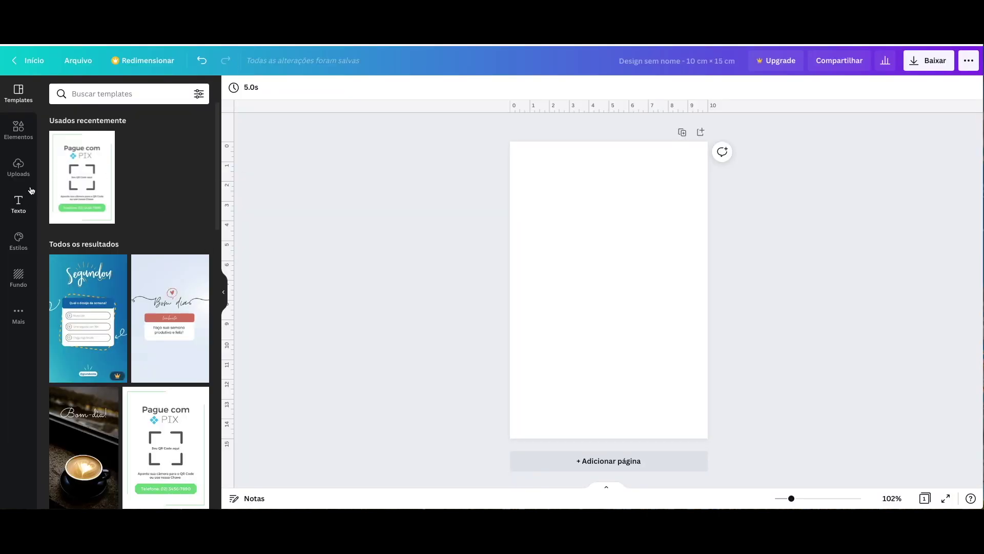
- Add the PIX logo from Uploads, move it near the page top and enlarge it
left_click(20, 167)
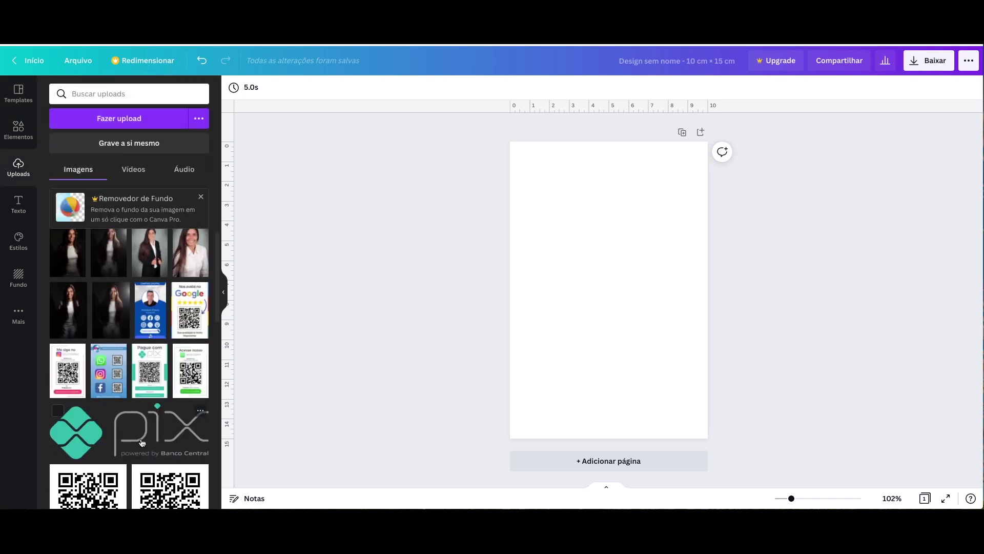
left_click(143, 443)
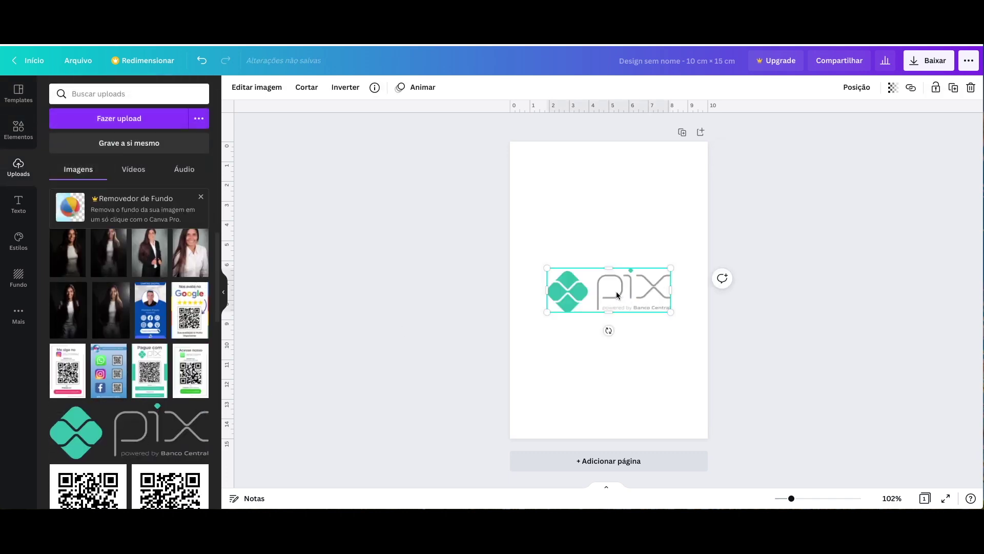
left_click_drag(618, 295, 616, 203)
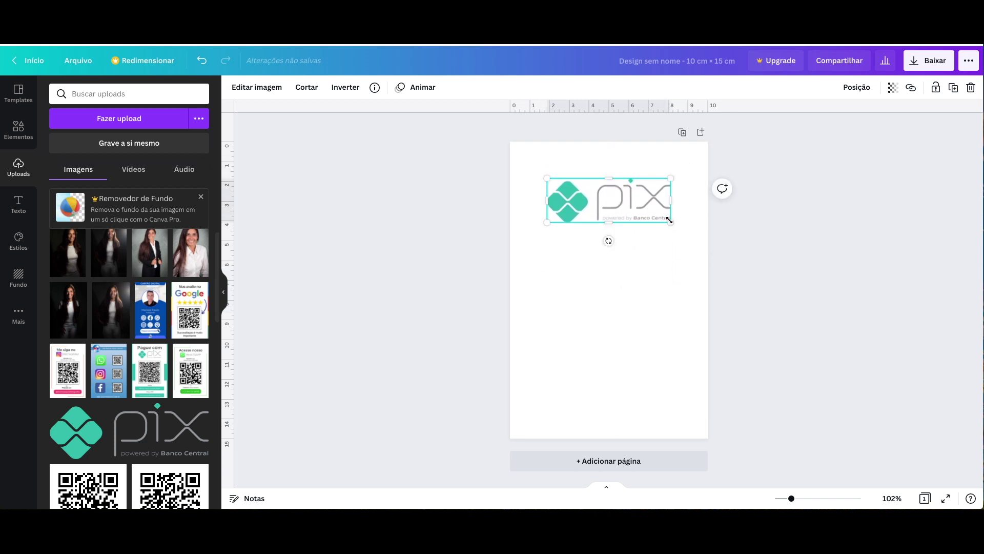
left_click_drag(670, 219, 685, 237)
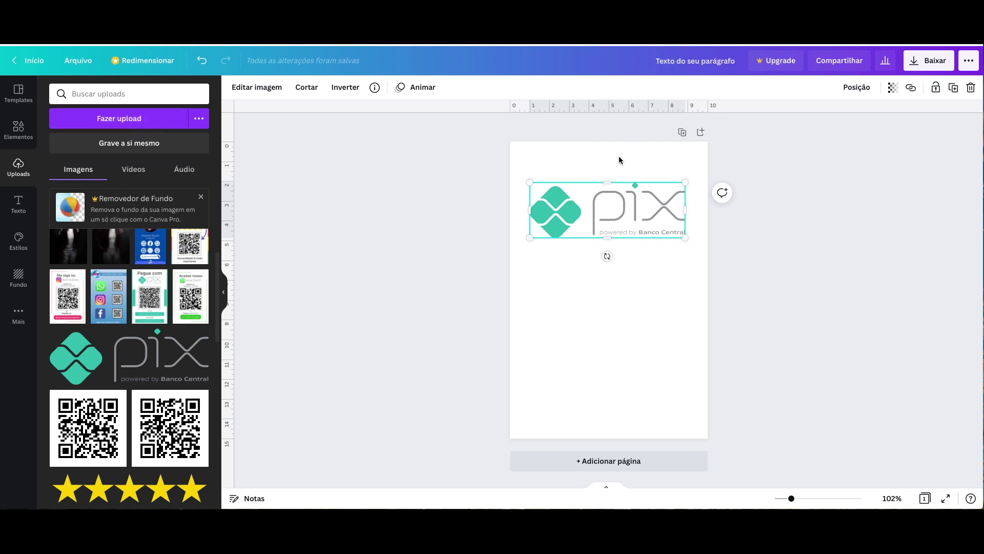
left_click(651, 163)
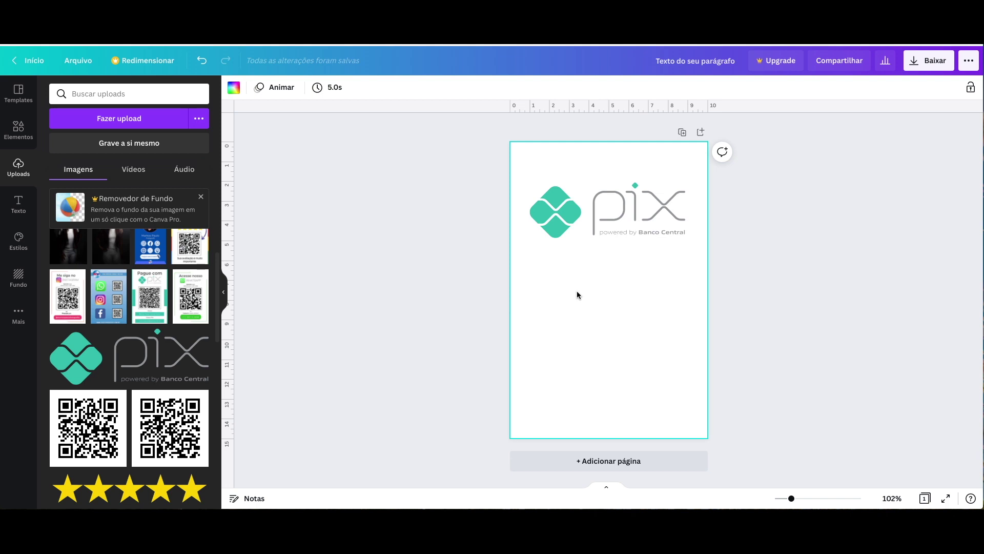
- Add a 'Pague com' text box, enlarge it and move it to the page top
key("t")
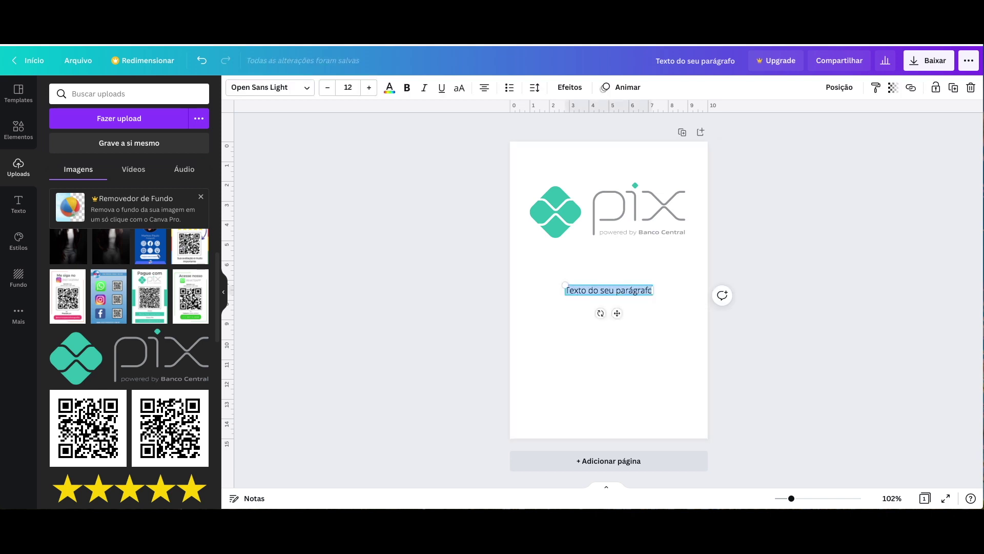
type("Pague co")
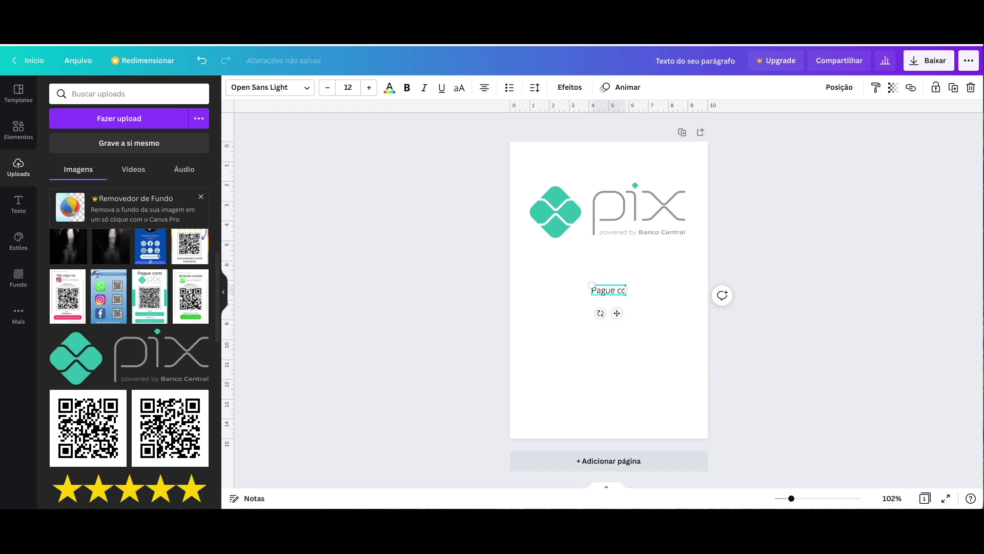
type("m")
left_click_drag(591, 284, 508, 257)
left_click_drag(580, 285, 614, 165)
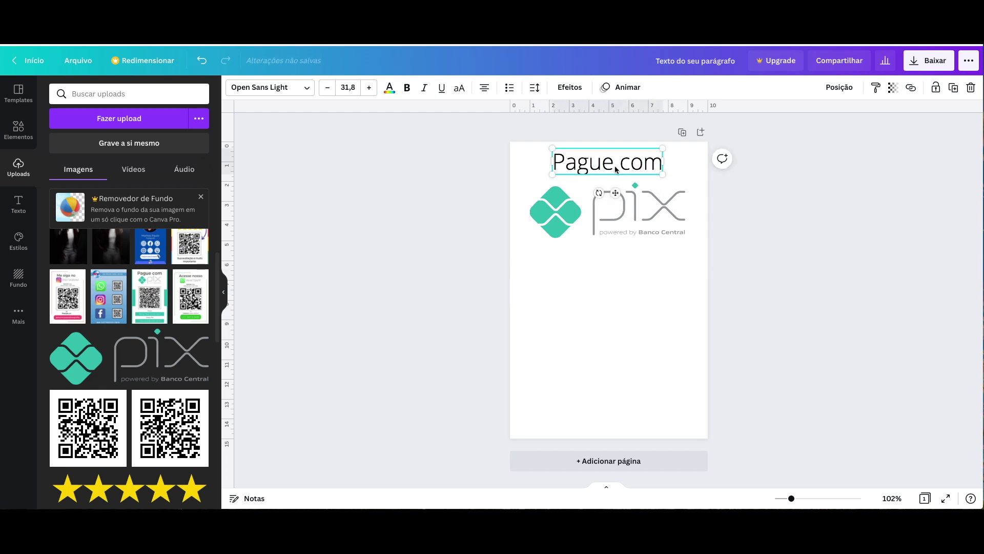
- Set the heading font to Montaser Arabic and its colour to grey
left_click(269, 87)
type("mont")
left_click(82, 261)
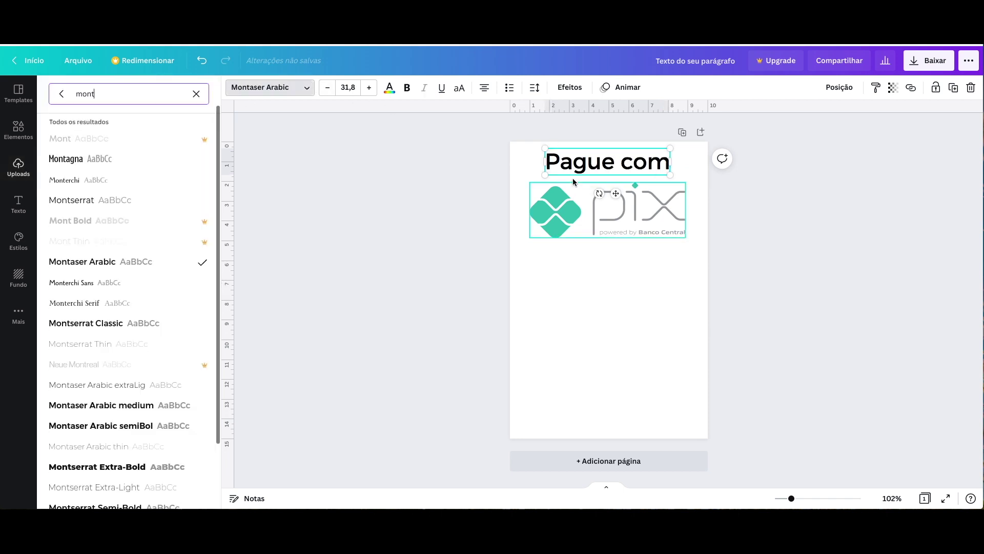
key("Escape")
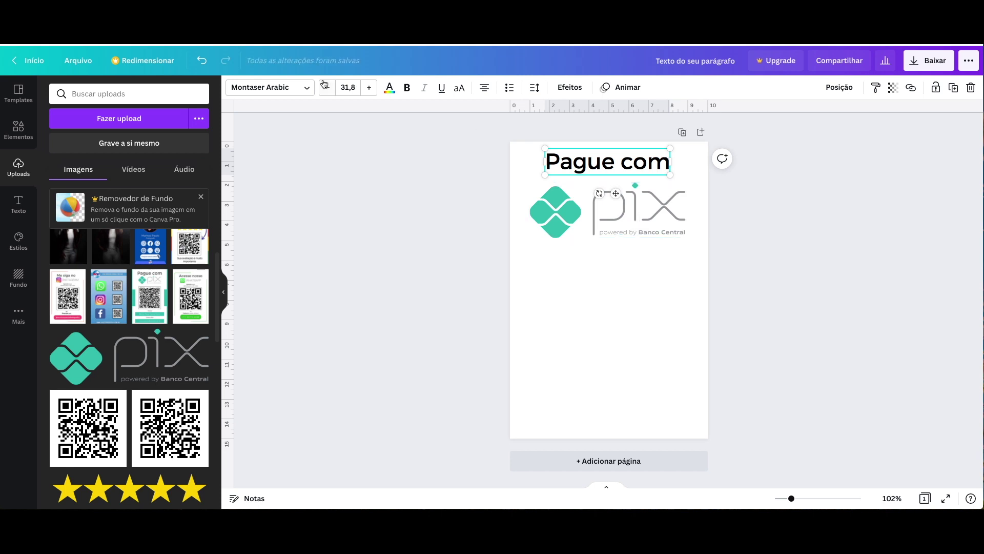
left_click(390, 87)
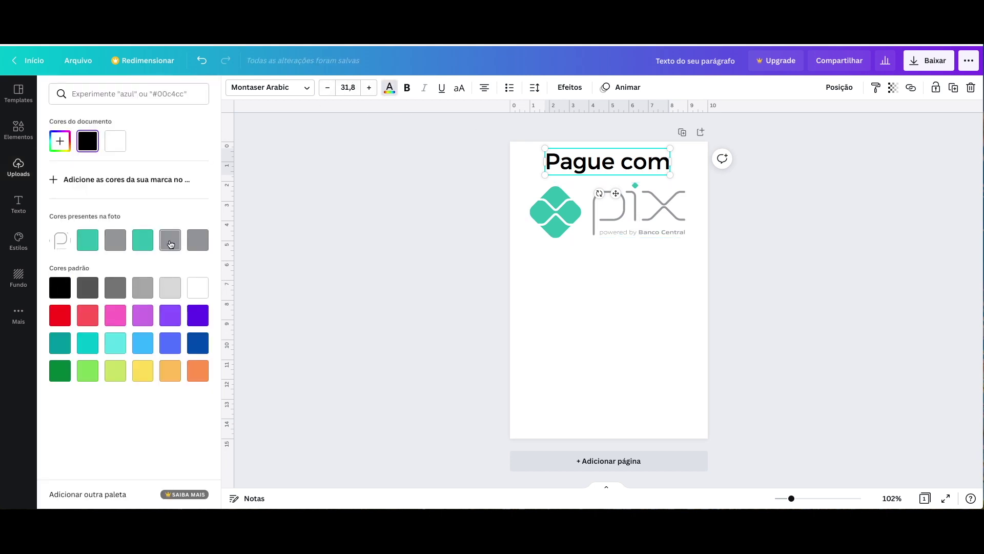
left_click(116, 289)
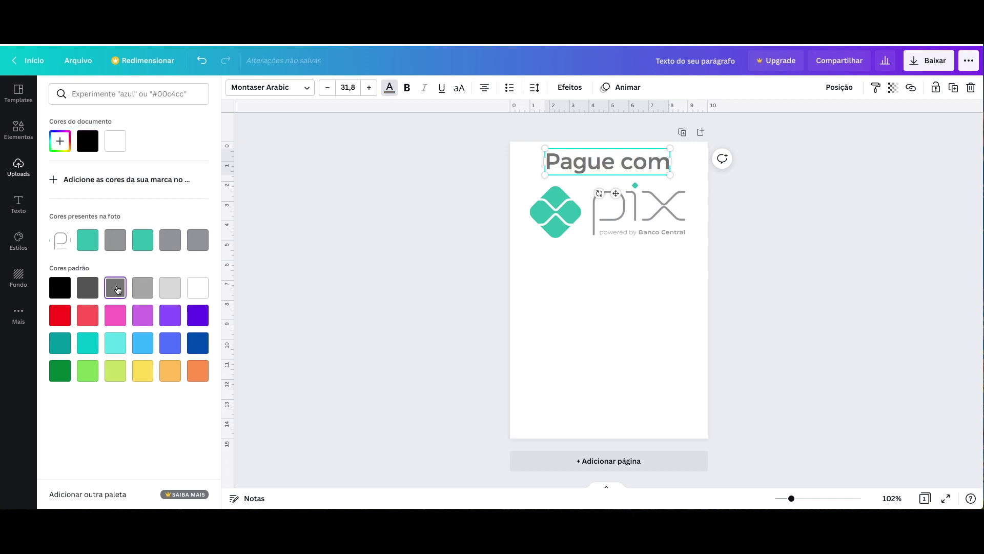
left_click(619, 255)
- Resize the heading, centre it at the page top, and add a straight line
left_click_drag(669, 148, 685, 148)
left_click_drag(545, 180, 531, 187)
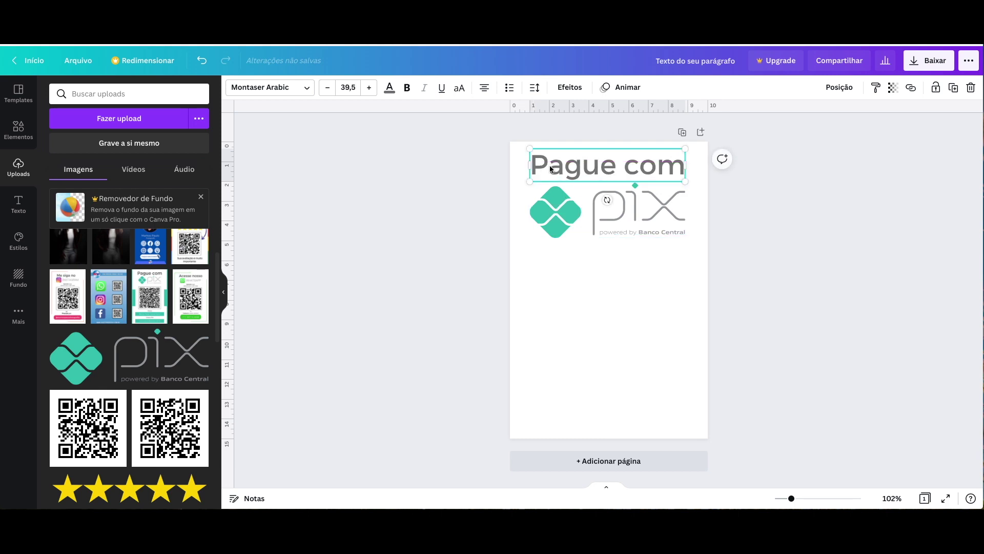
left_click_drag(529, 149, 534, 149)
left_click_drag(599, 167, 596, 161)
left_click(751, 190)
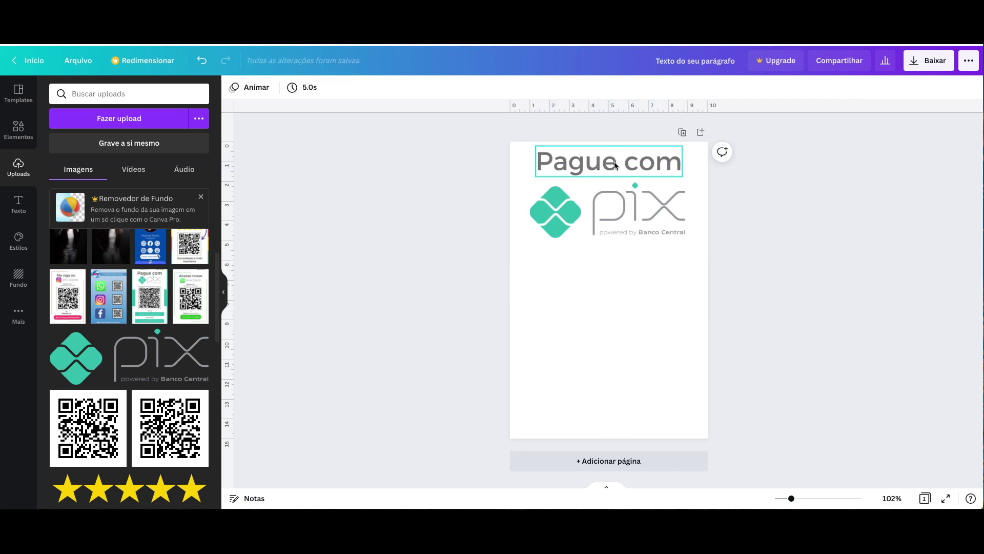
left_click(551, 285)
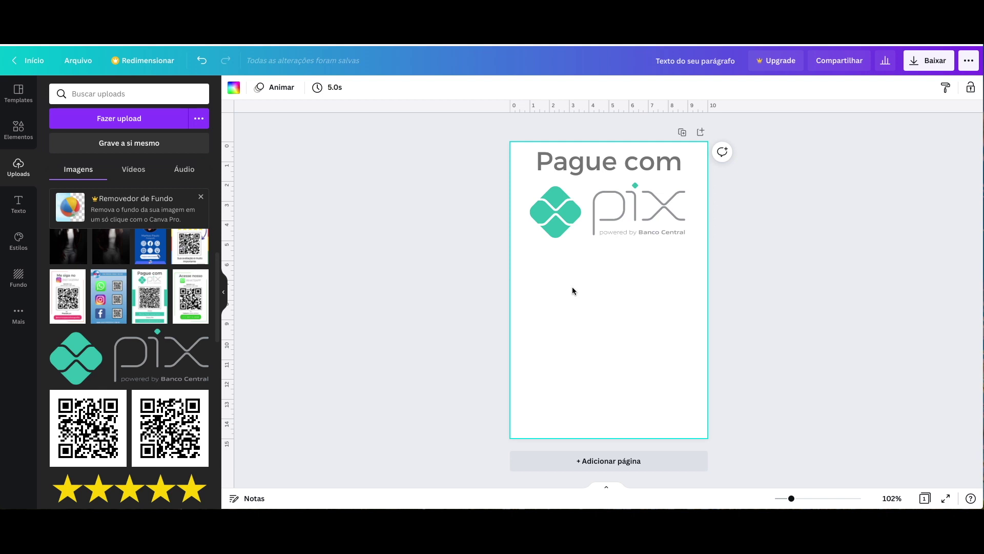
key("l")
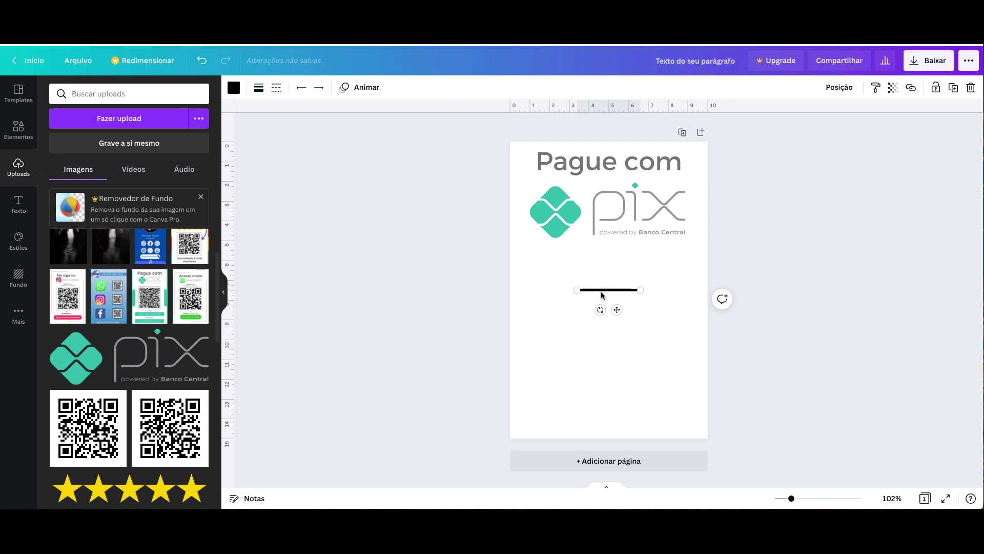
- Lengthen the line, set its thickness to 1 and move it into position
left_click_drag(577, 290, 613, 275)
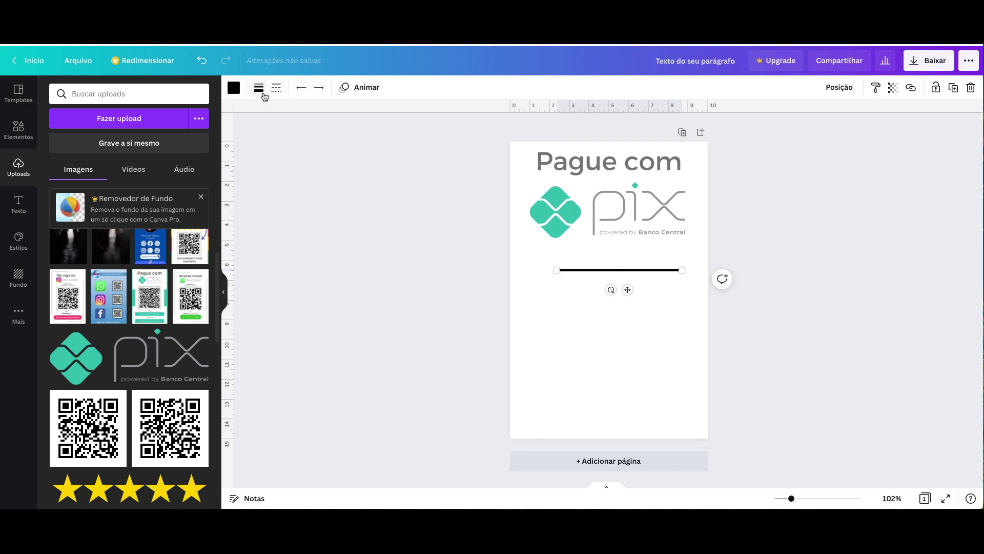
key("Escape")
left_click(630, 272)
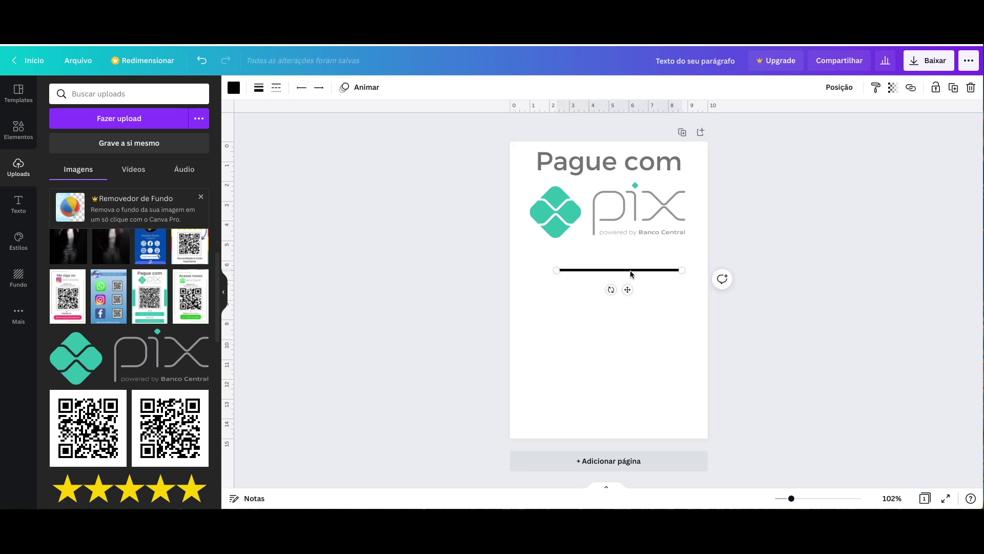
left_click(259, 88)
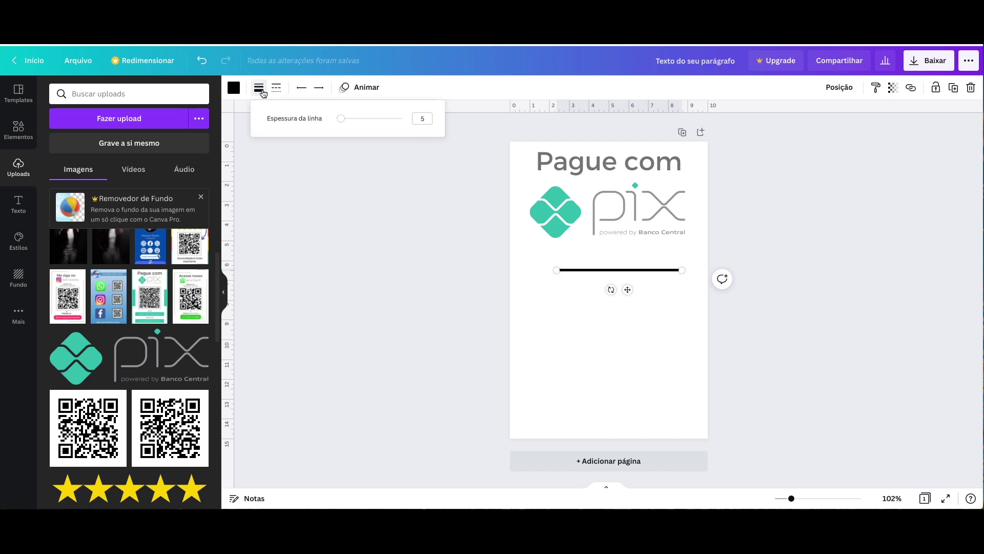
left_click(338, 120)
left_click_drag(337, 123, 338, 125)
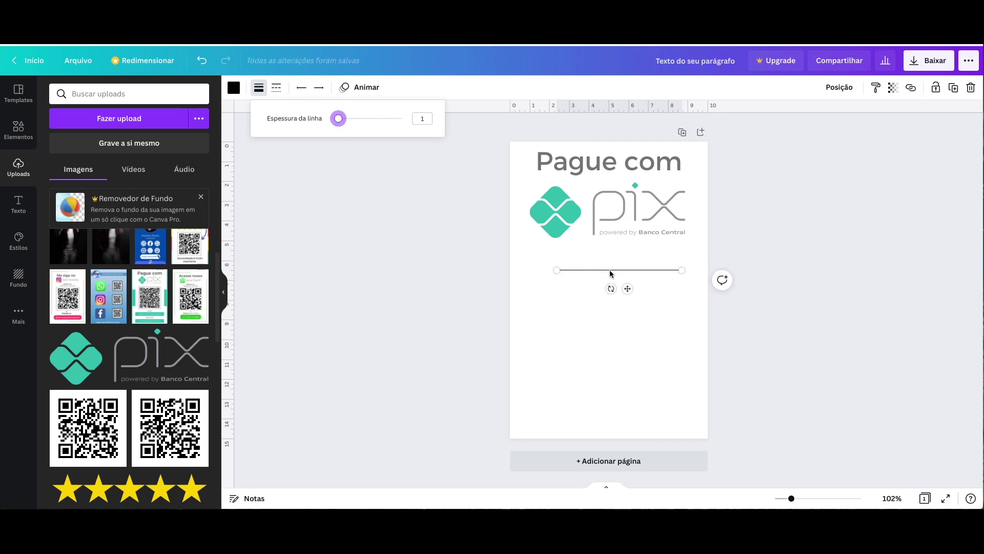
left_click_drag(610, 270, 604, 356)
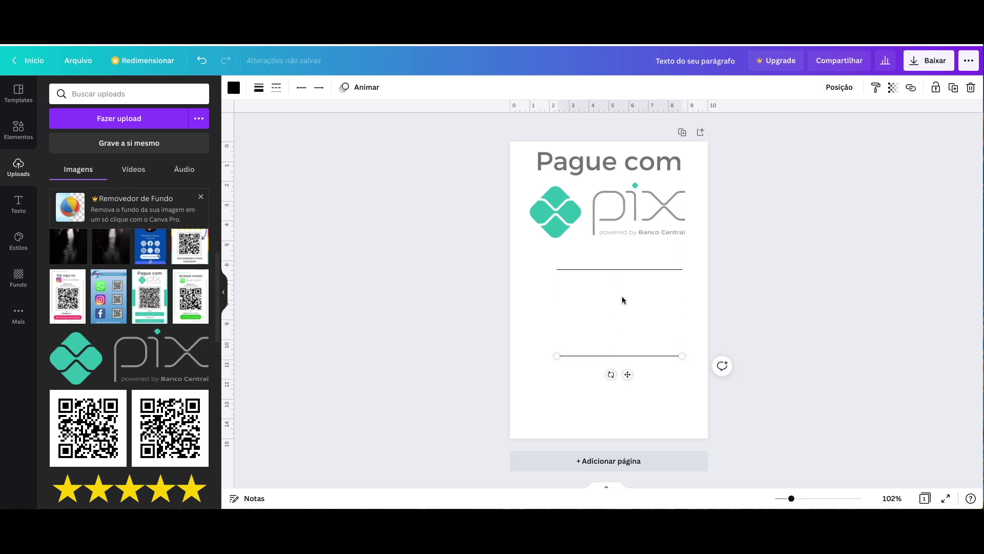
- Arrange line copies into a rectangle, group them, and enlarge the frame below the logo
left_click_drag(629, 268, 621, 270)
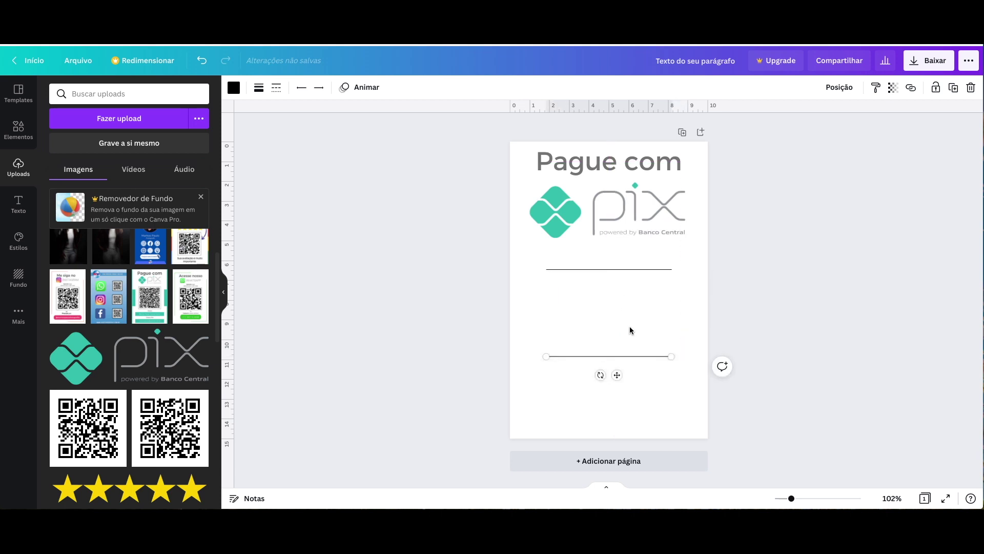
left_click_drag(618, 361, 672, 290)
left_click(543, 302)
left_click(534, 260)
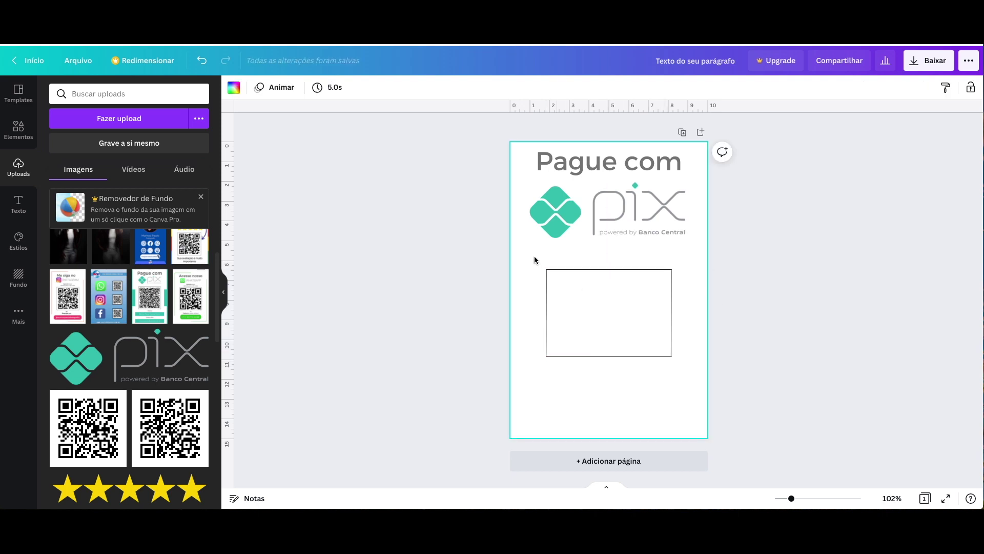
mouse_move(524, 253)
left_mouse_down()
mouse_move(590, 320)
mouse_move(699, 370)
left_mouse_up()
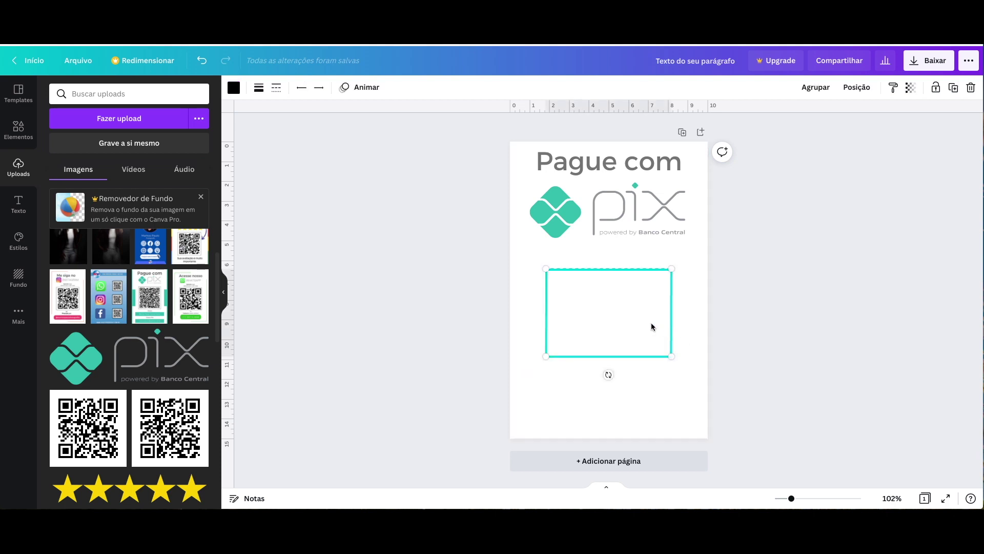
left_click(822, 91)
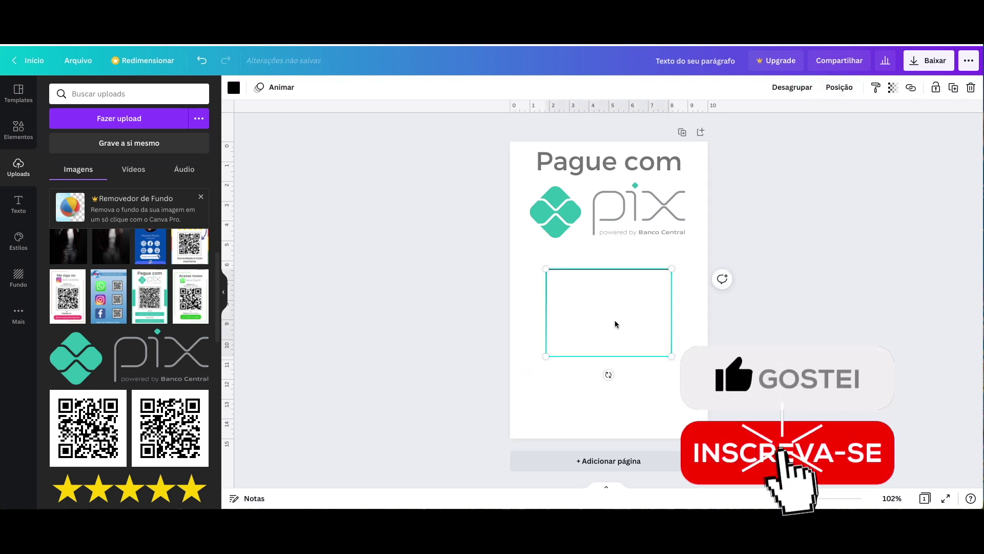
left_click_drag(631, 313, 625, 302)
left_click_drag(673, 339, 686, 361)
left_click(482, 246)
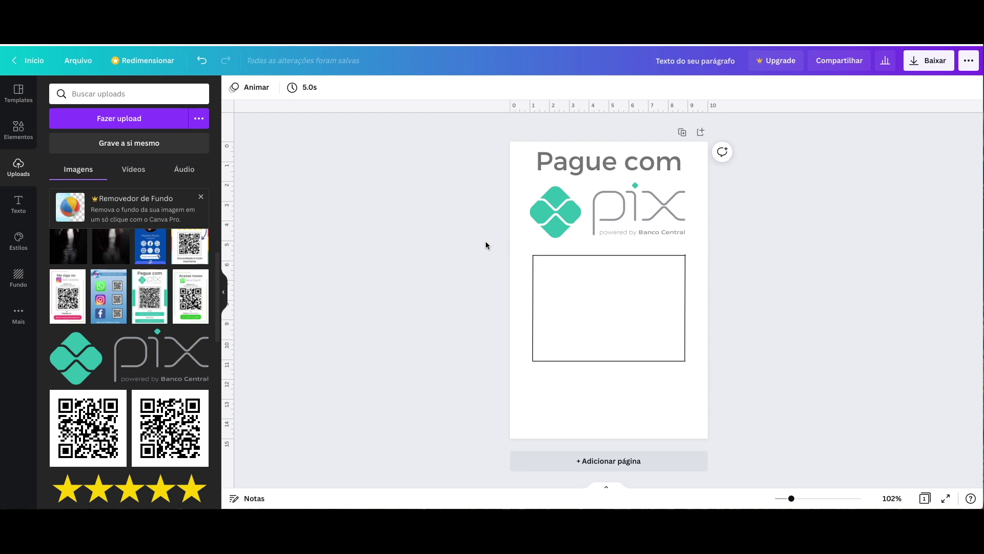
- Stretch a square into a thin teal strip along the full left page edge
left_click(17, 131)
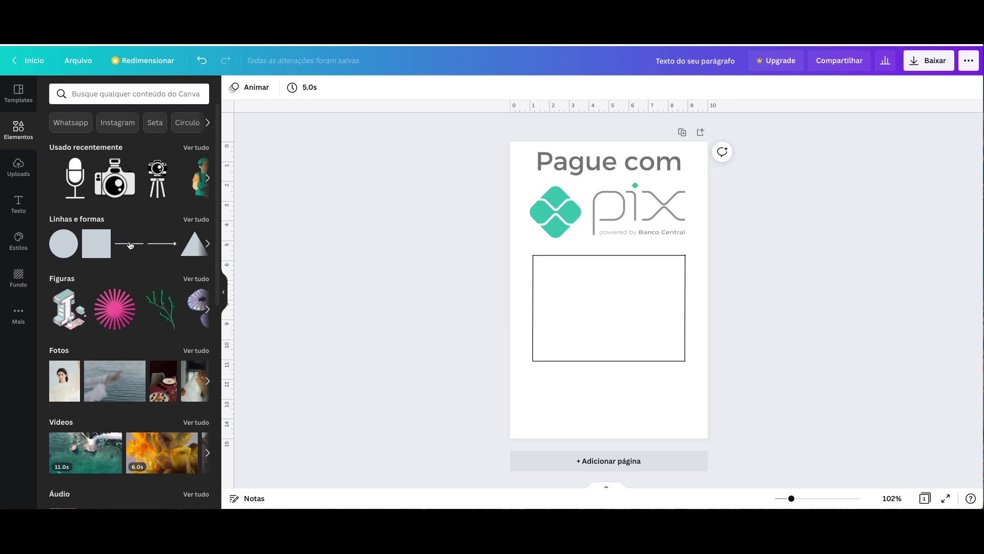
left_click(91, 250)
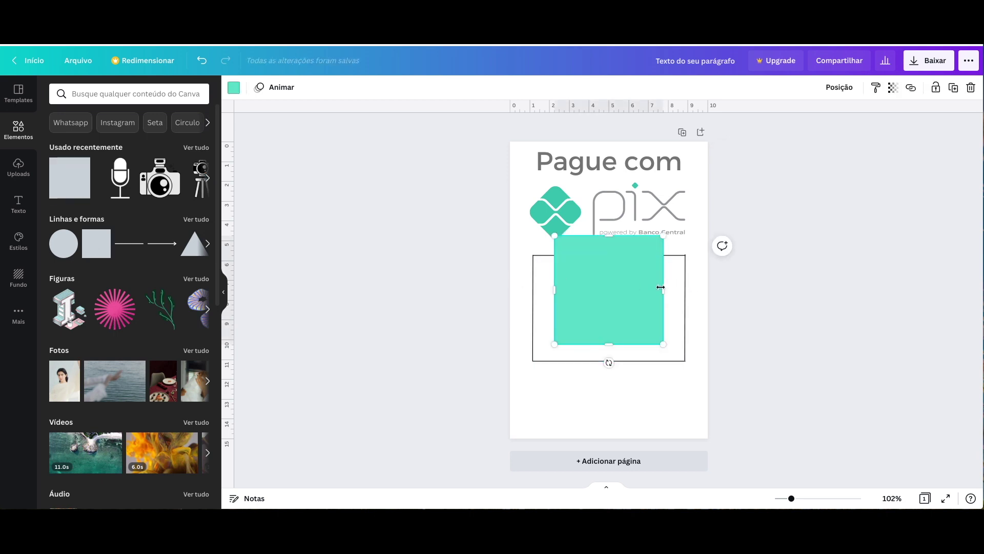
left_click_drag(661, 287, 517, 276)
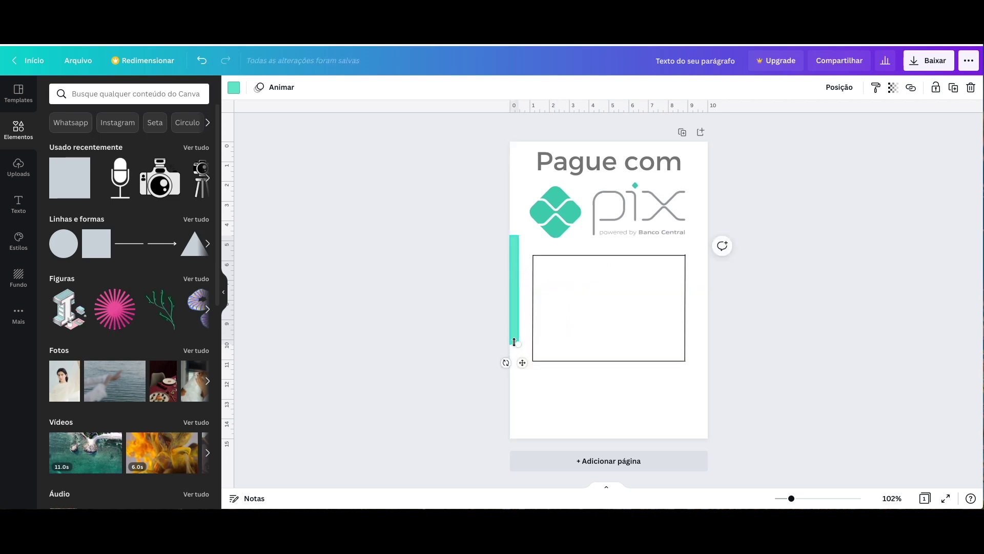
left_click_drag(514, 342, 513, 439)
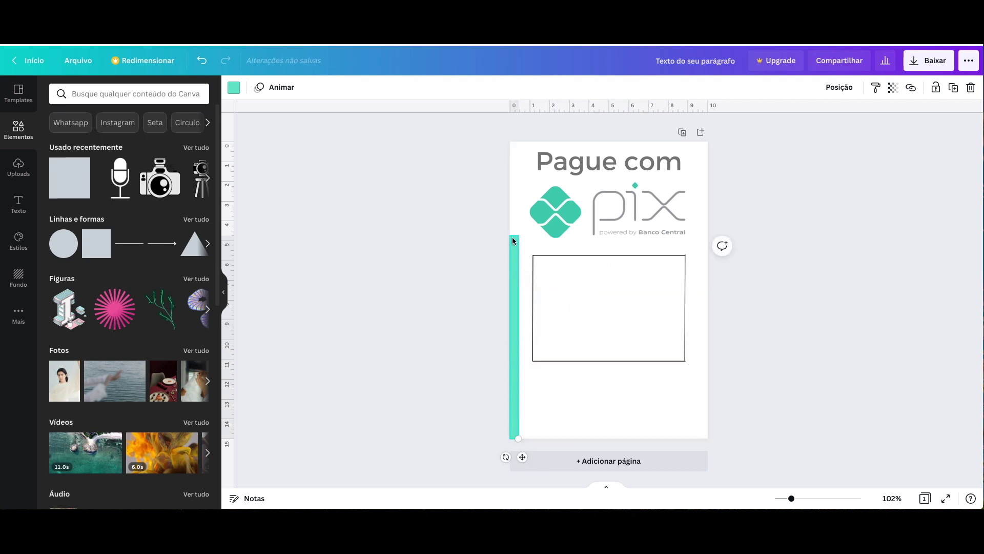
left_click_drag(514, 237, 514, 143)
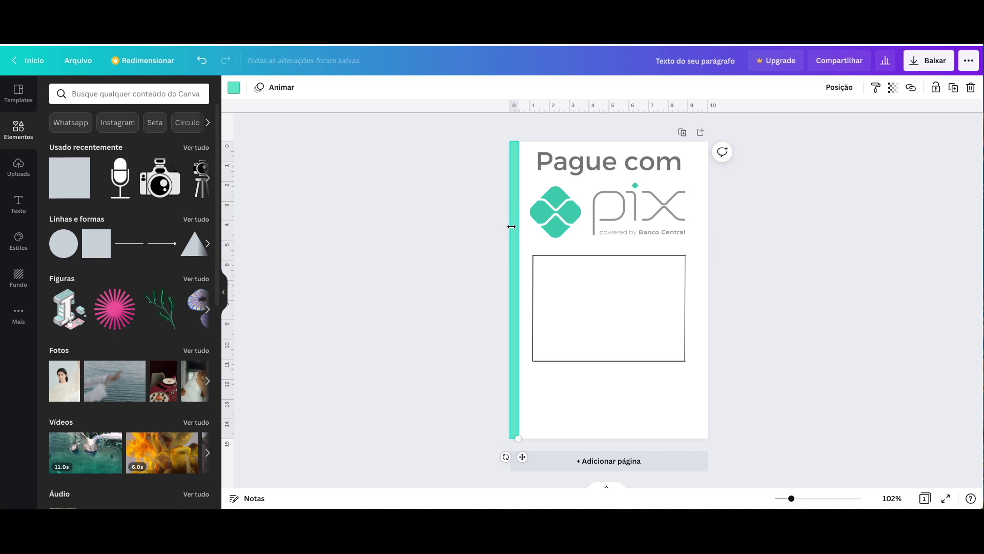
left_click_drag(510, 226, 518, 241)
left_click(782, 268)
left_click(752, 265)
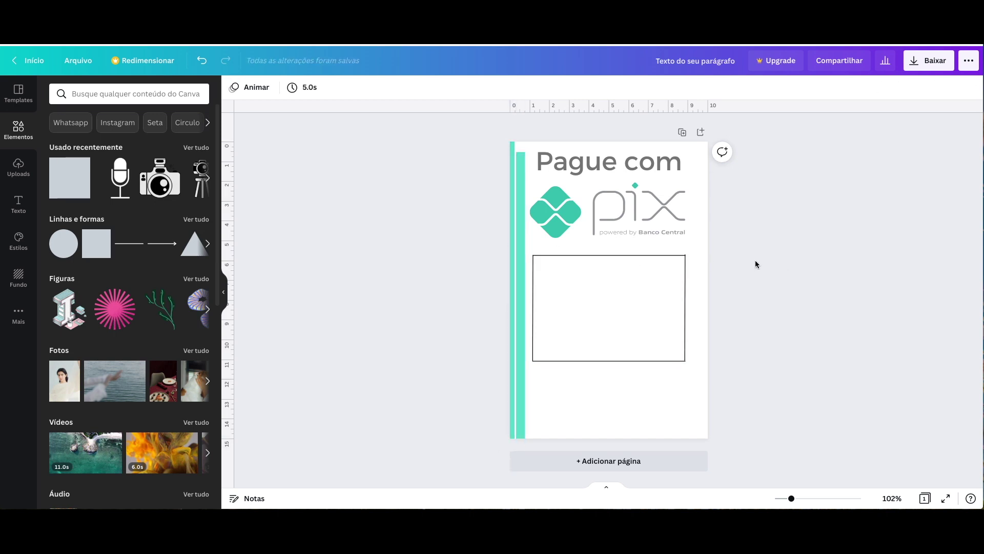
- Place a copy of the strip at the right edge and add another teal square
left_click_drag(522, 252, 512, 238)
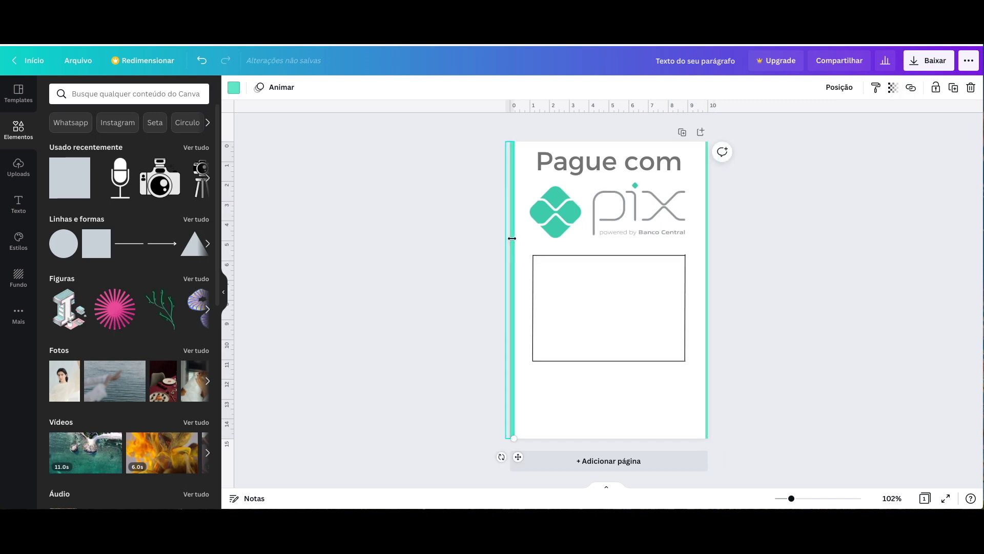
left_click(743, 260)
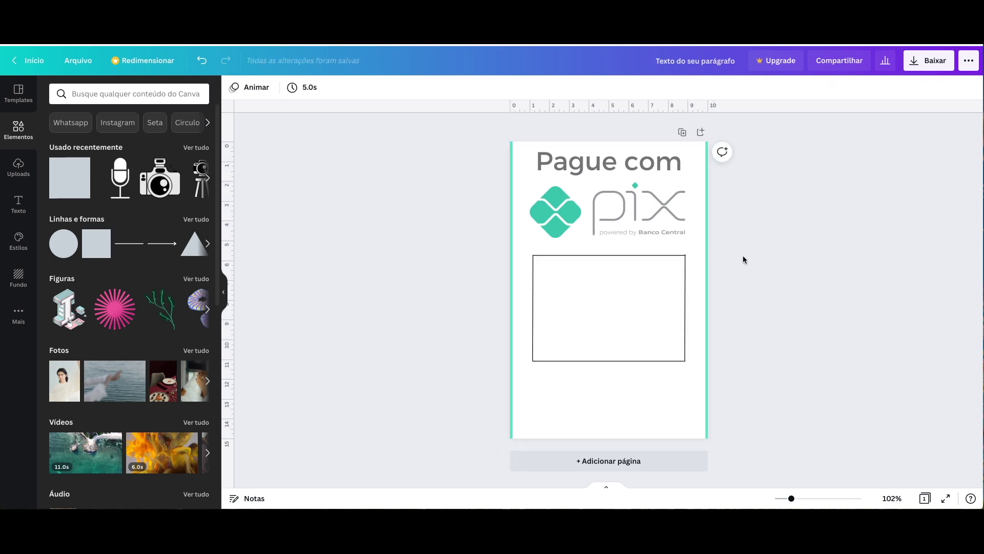
left_click(91, 245)
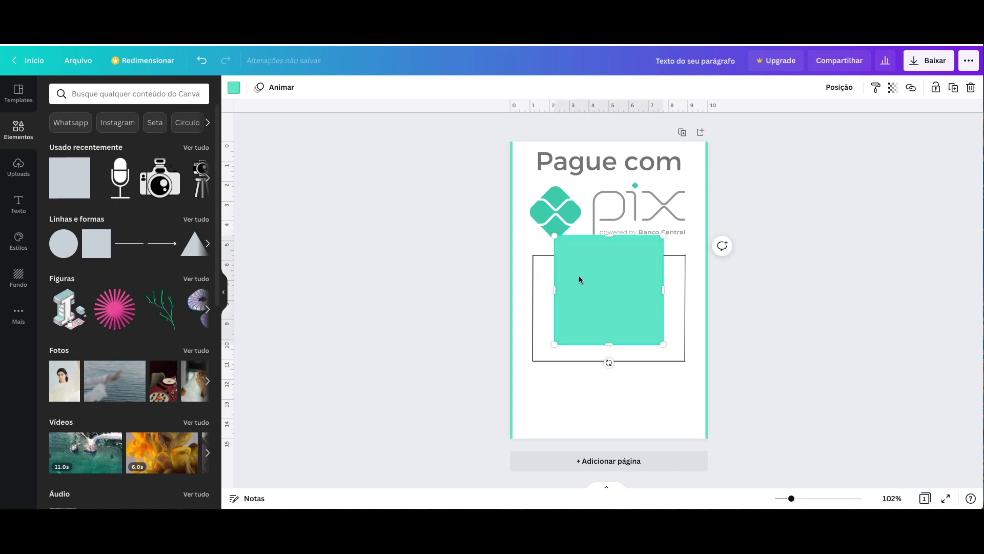
- Shorten the teal square into a small tab beside the frame's side
left_click_drag(584, 279, 438, 296)
left_click_drag(466, 253, 466, 275)
left_click_drag(466, 362, 466, 345)
left_click_drag(505, 294, 754, 296)
left_click(788, 312)
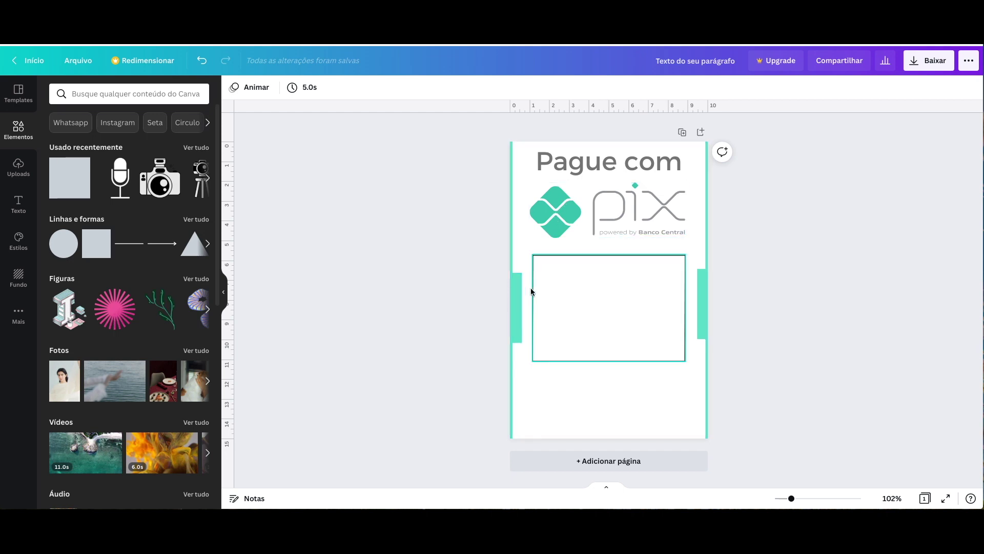
- Make a thin wide teal bar centred under the frame and duplicate it near the bottom
left_click(91, 250)
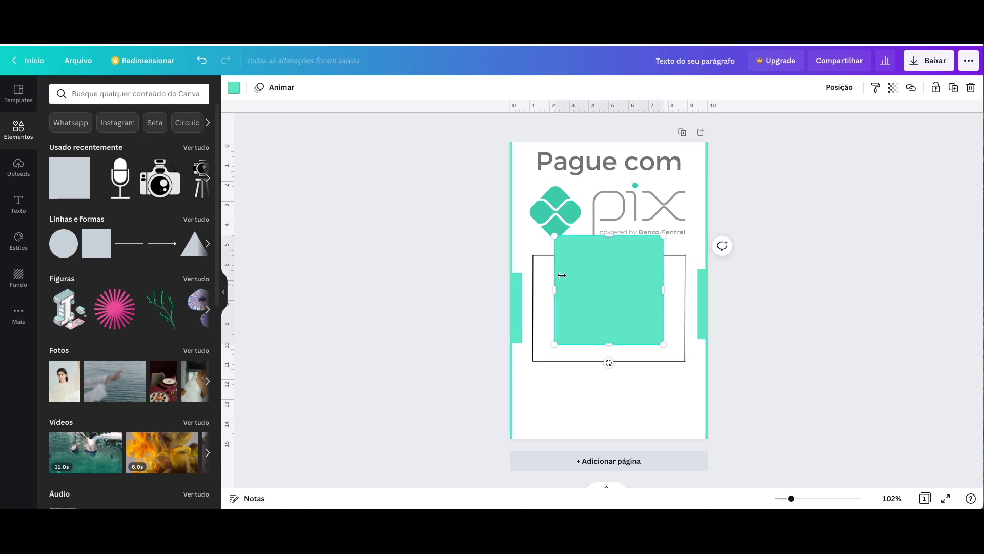
left_click_drag(606, 280, 595, 316)
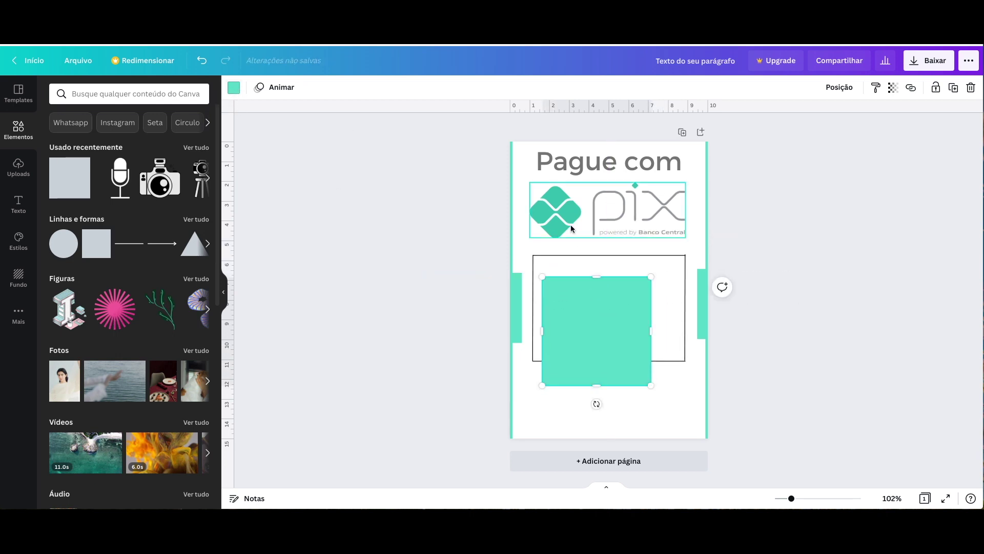
left_click_drag(593, 319, 592, 339)
left_click_drag(596, 291, 699, 393)
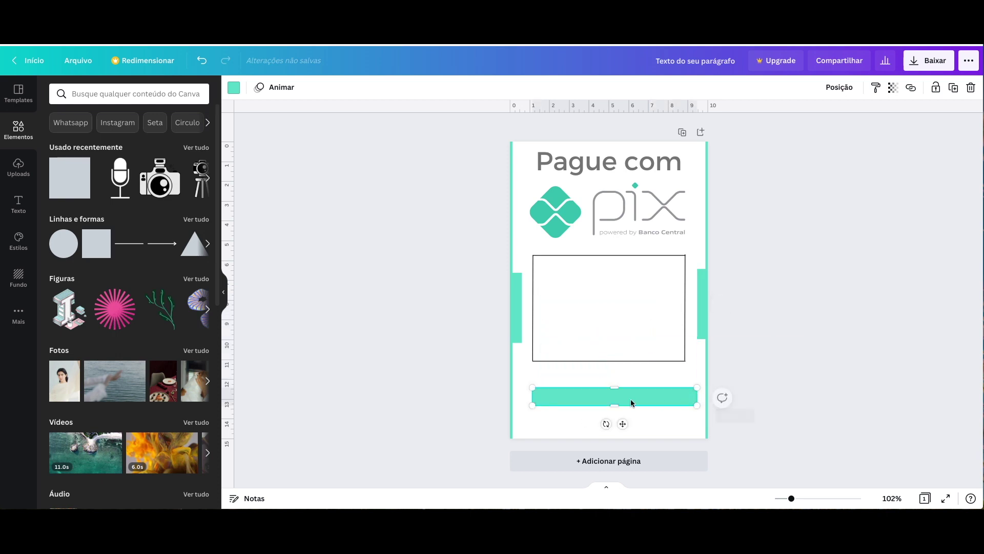
left_click_drag(532, 396, 522, 396)
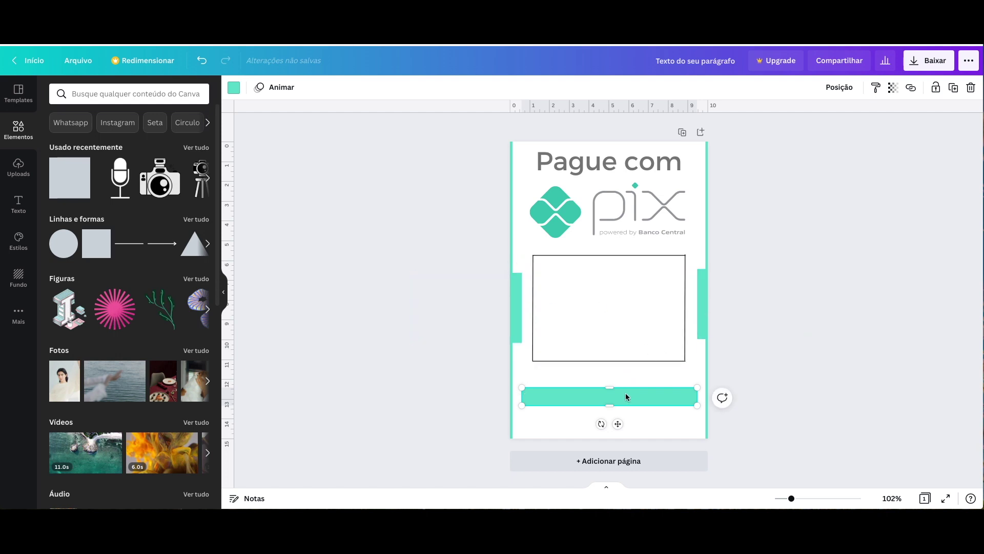
left_click_drag(624, 398, 623, 394)
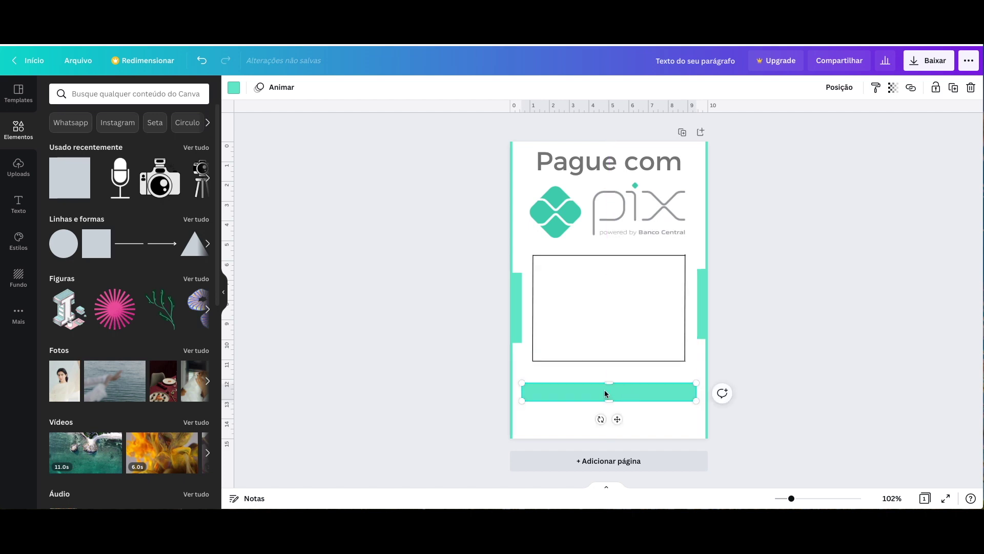
key("ctrl+d")
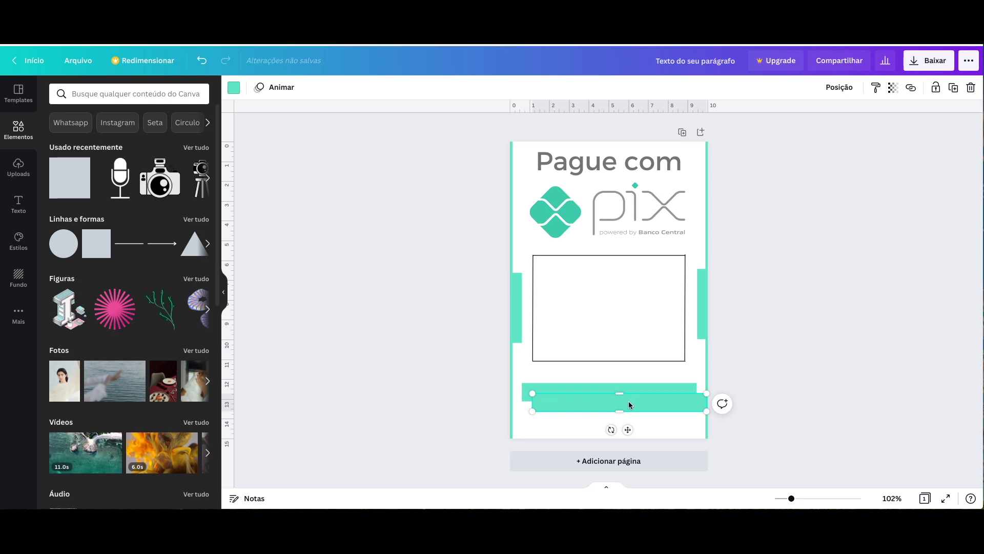
left_click_drag(629, 399, 619, 400)
left_click(581, 314)
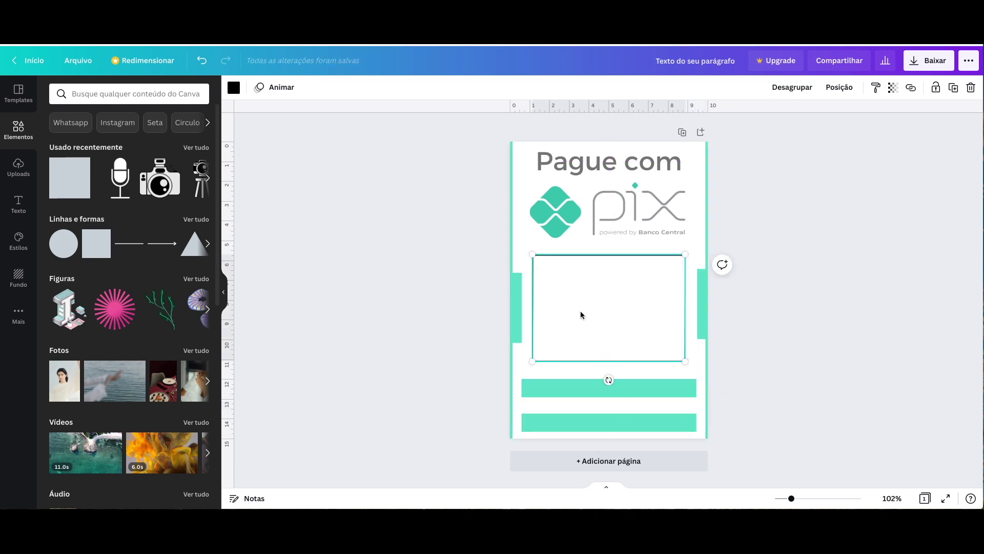
- Add a 'Nome:' label just above the first teal bar
key("t")
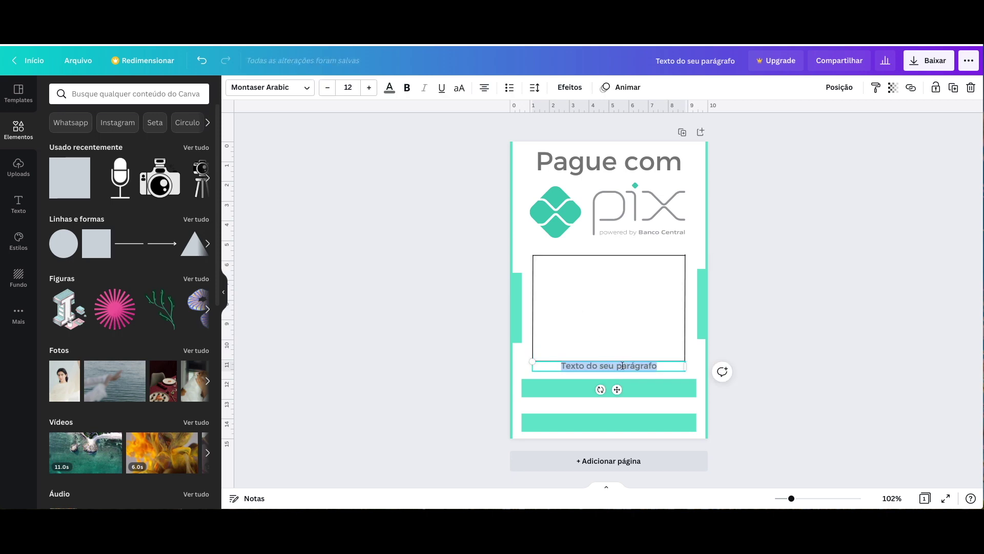
type("Nome:")
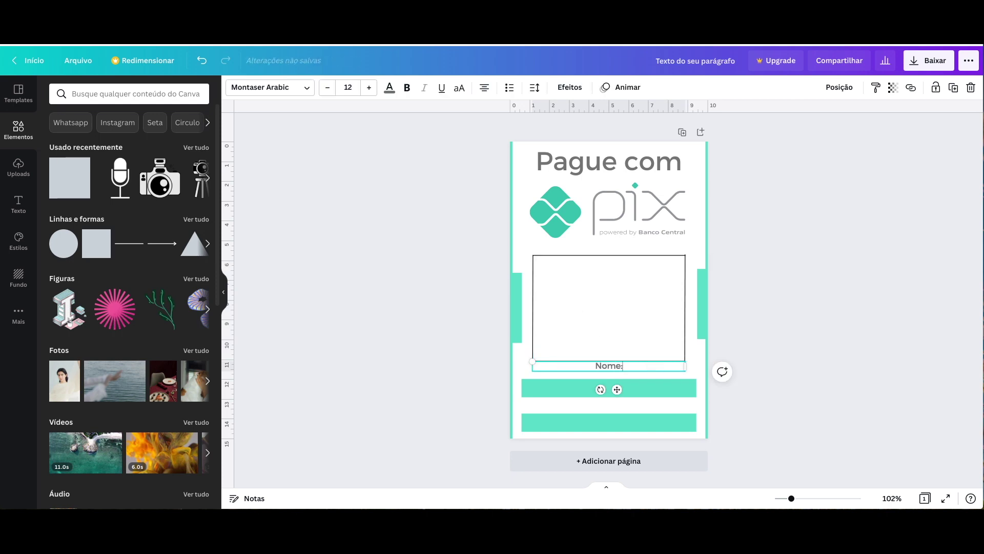
left_click_drag(613, 367, 614, 371)
left_click(775, 363)
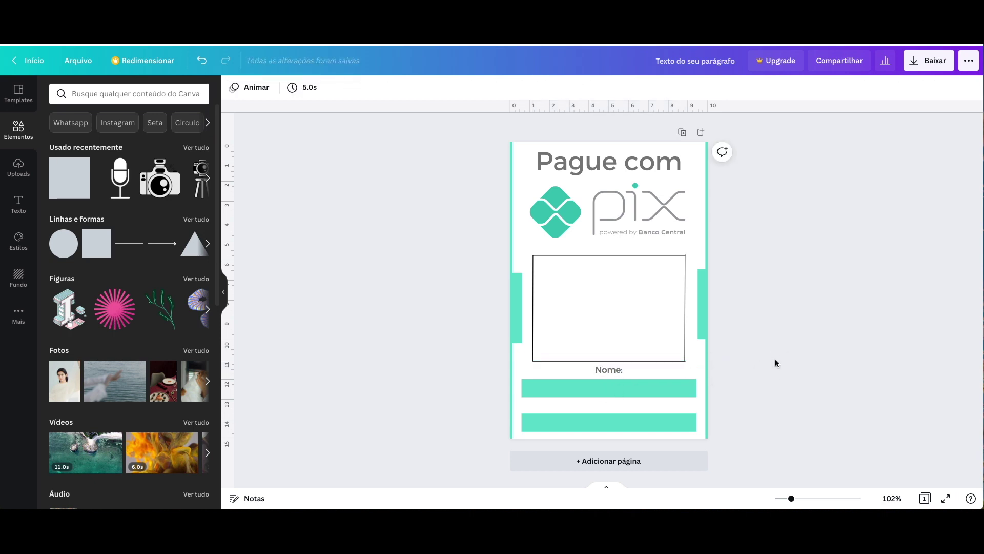
- Duplicate the label above the second bar and change it to 'Chave PIX:'
left_click(613, 371)
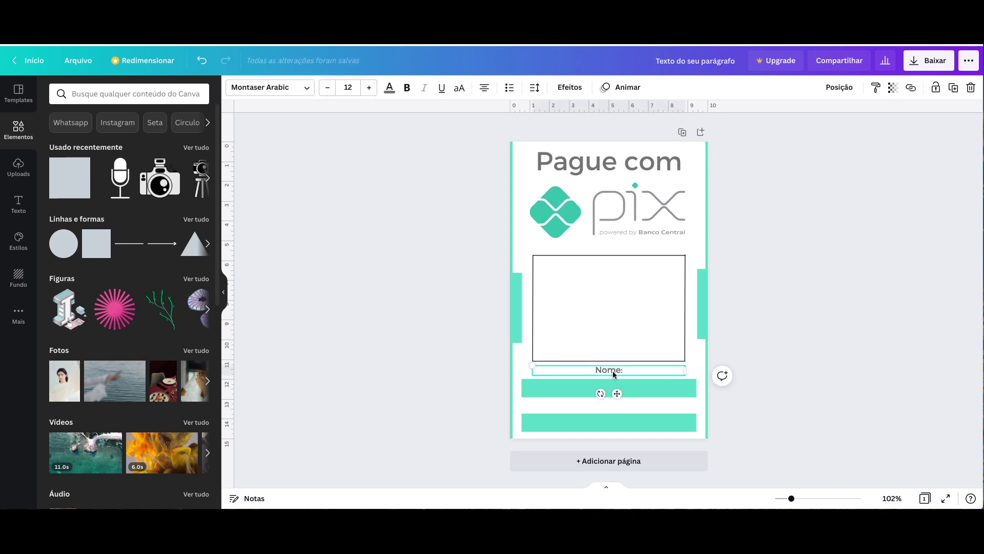
key("ctrl+d")
left_click_drag(613, 376, 610, 403)
double_click(609, 403)
type("Chave PIX")
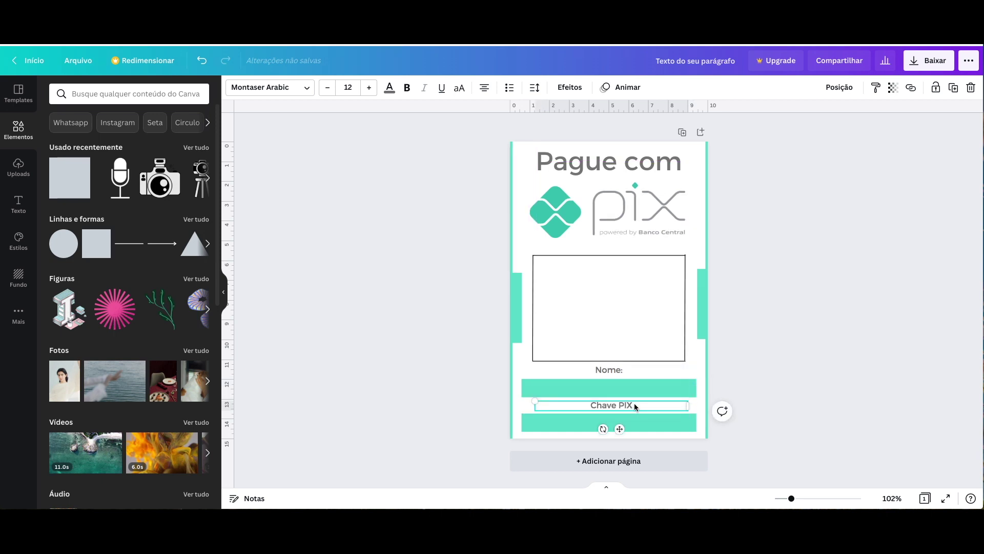
type(":")
left_click(764, 367)
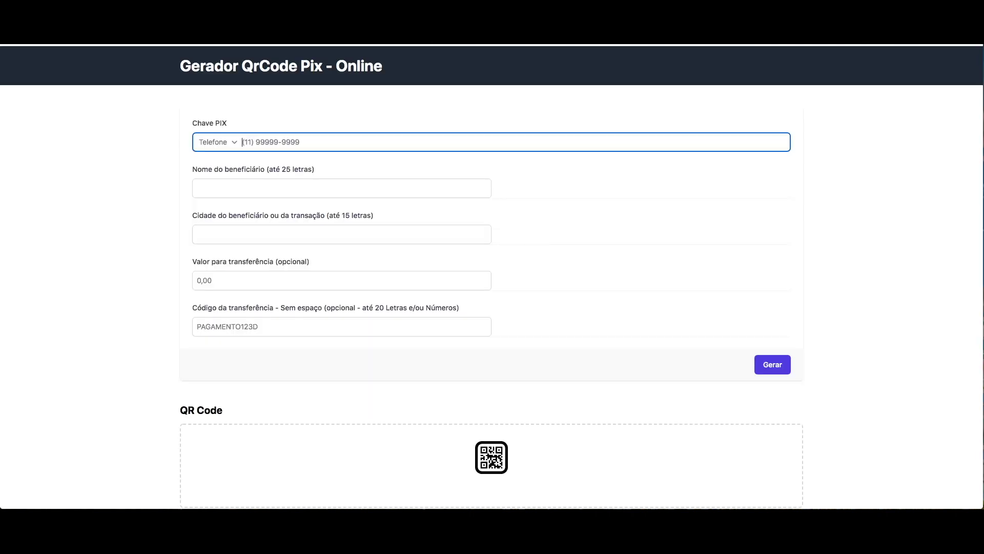
- Set the PIX key type to Email and fill in the suggested e-mail address
left_click(236, 146)
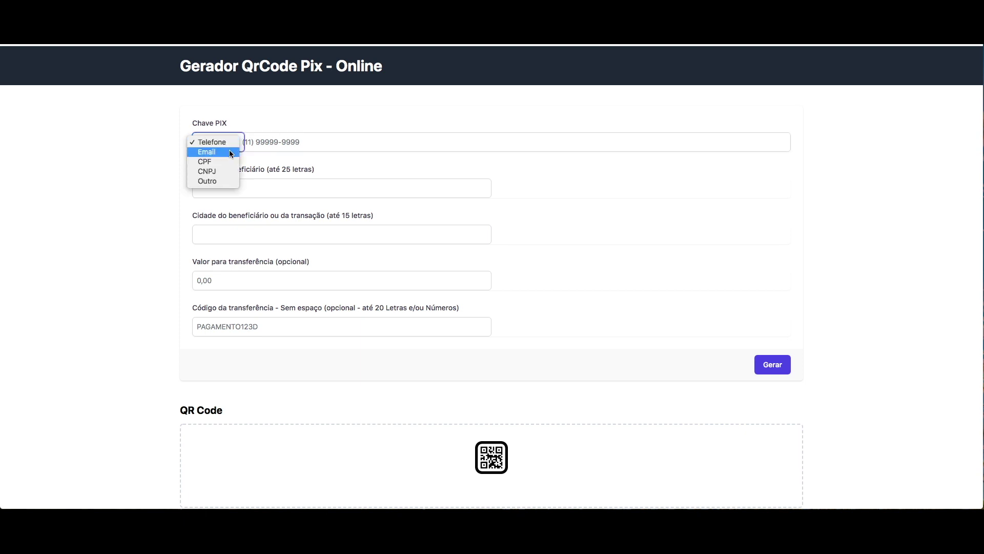
left_click(229, 150)
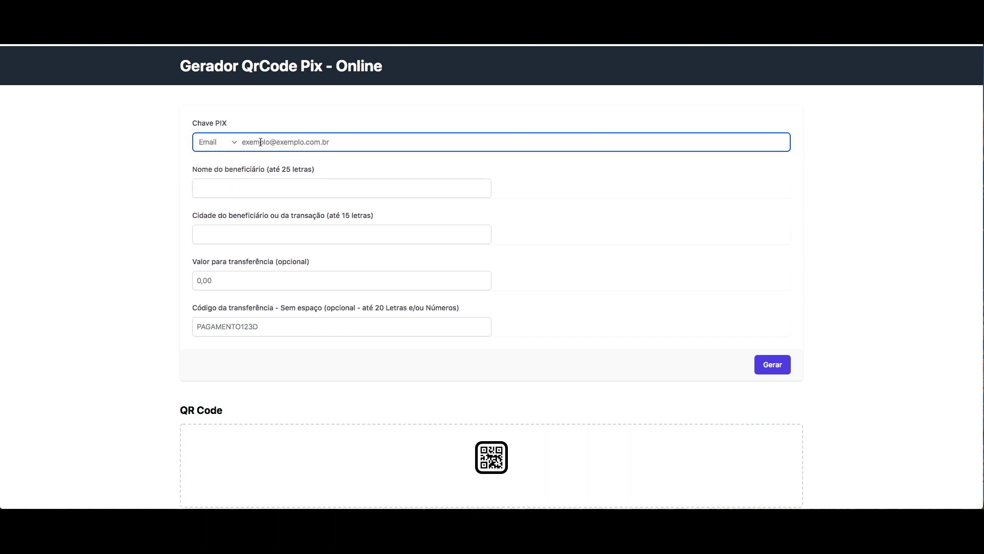
left_click(222, 167)
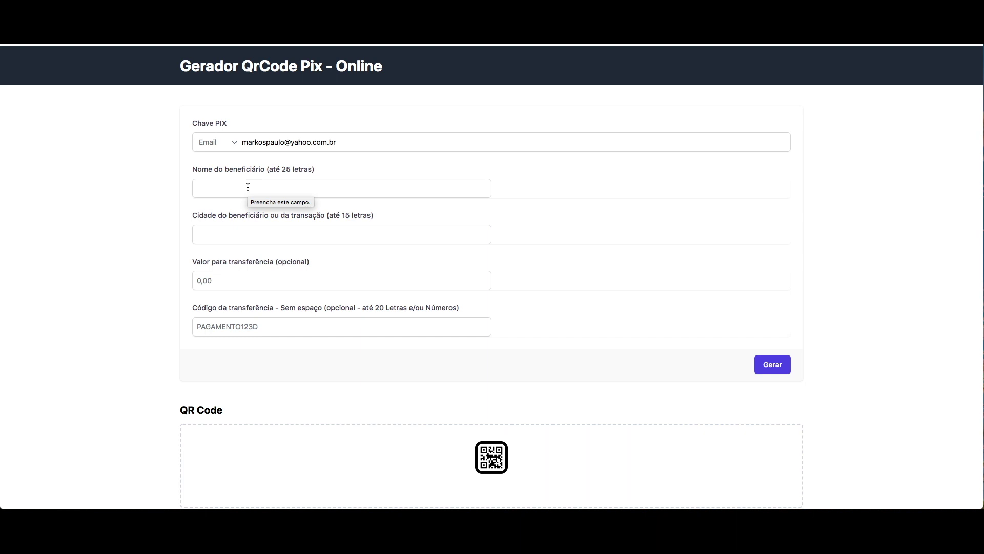
- Fill in the beneficiary's name and São Paulo as city, then generate the QR code
left_click(247, 187)
left_click(248, 208)
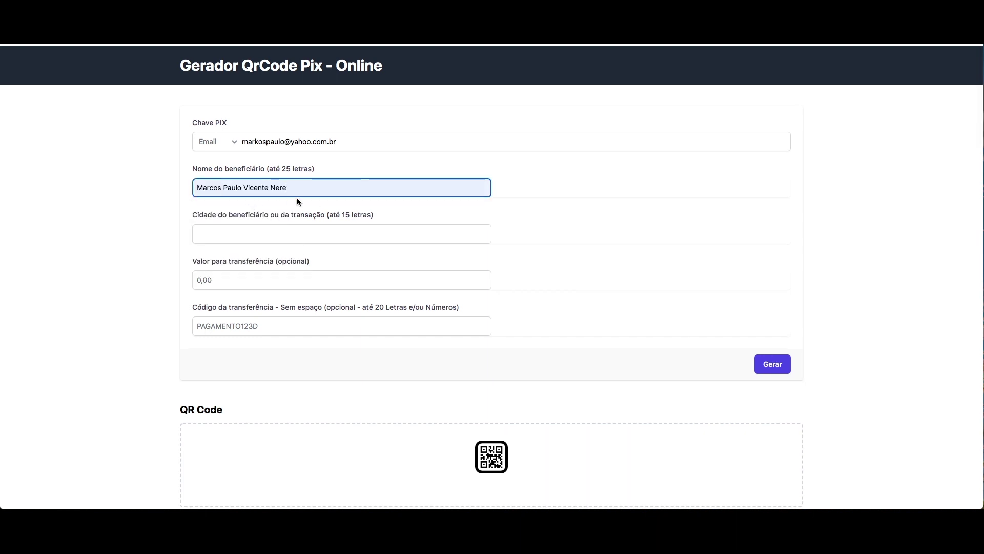
key("Tab")
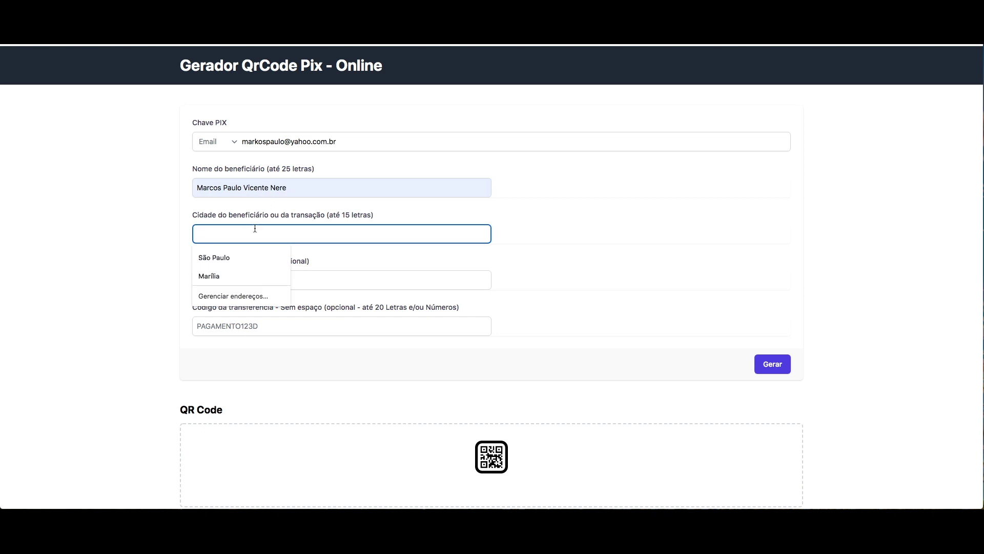
left_click(221, 257)
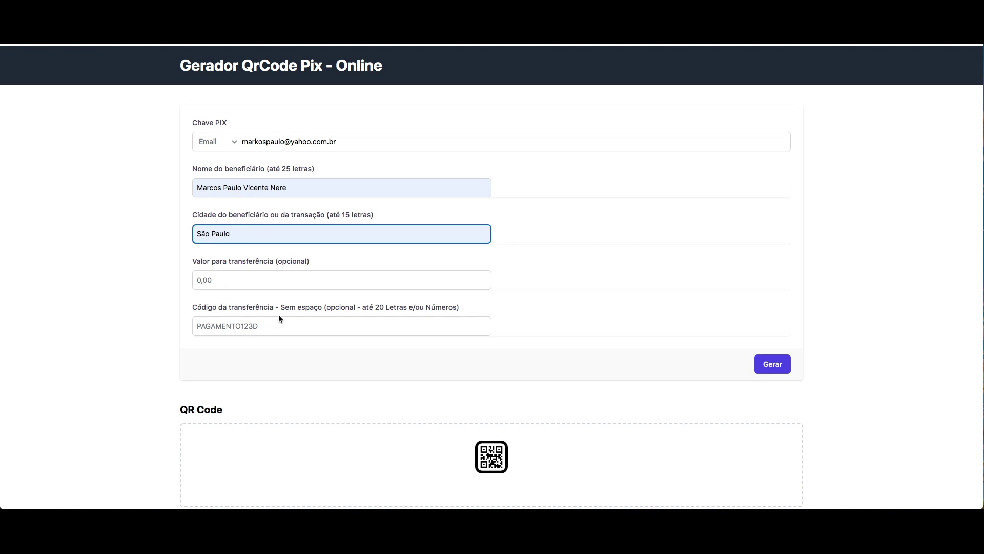
left_click(778, 365)
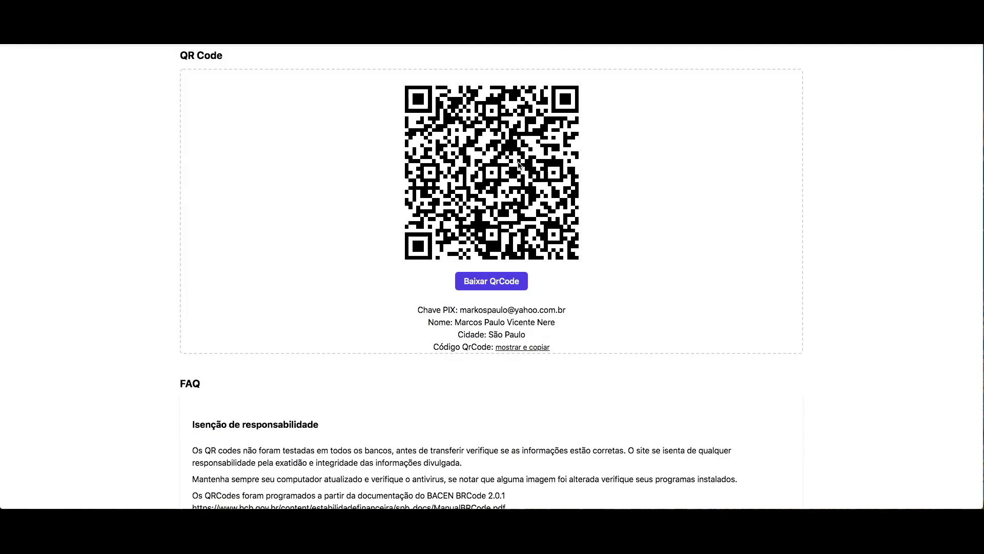
- Download the generated PIX QR code and save it as qrcode-pix.png
left_click(484, 285)
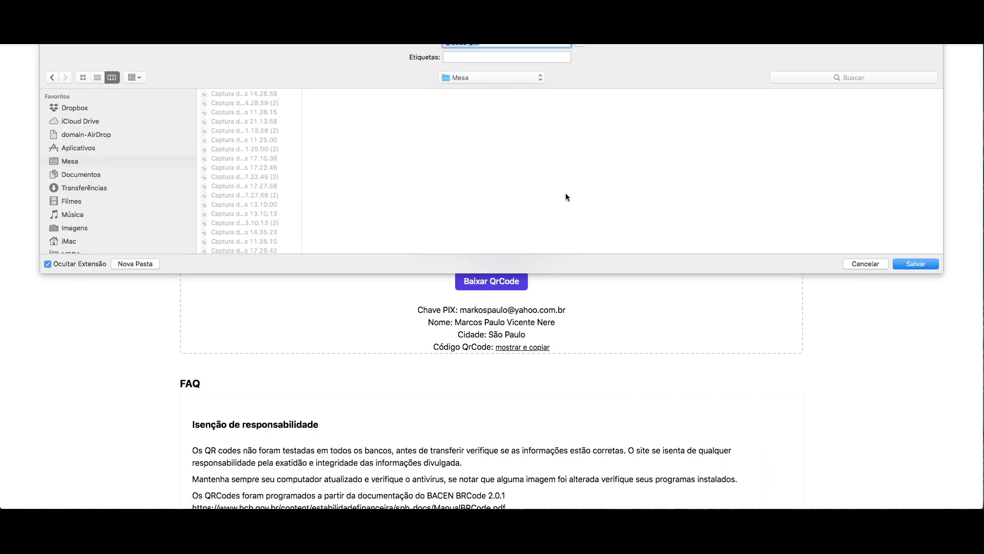
left_click(909, 264)
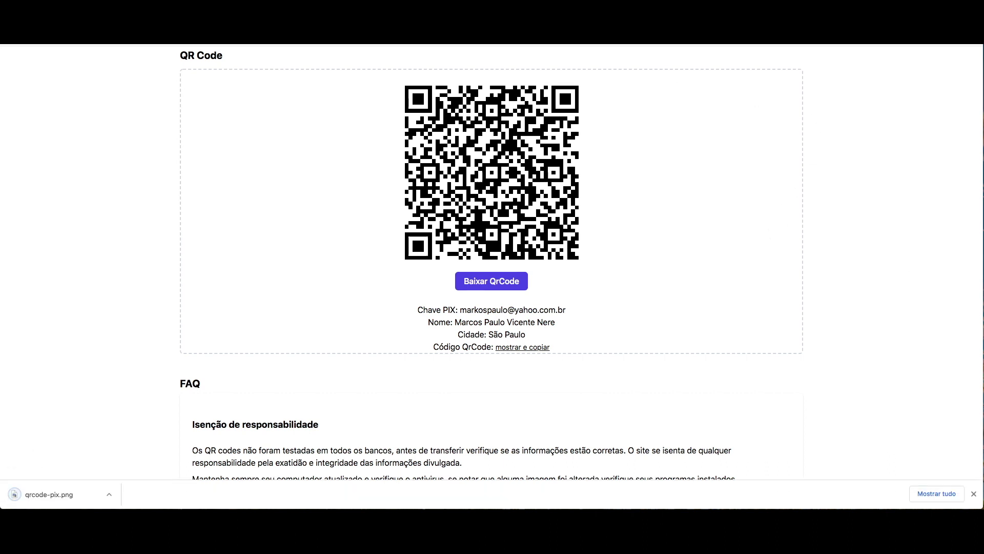
key("ctrl+Tab")
- Upload qrcode-pix.png from the Mesa (desktop) folder into Canva's uploads
left_click(27, 176)
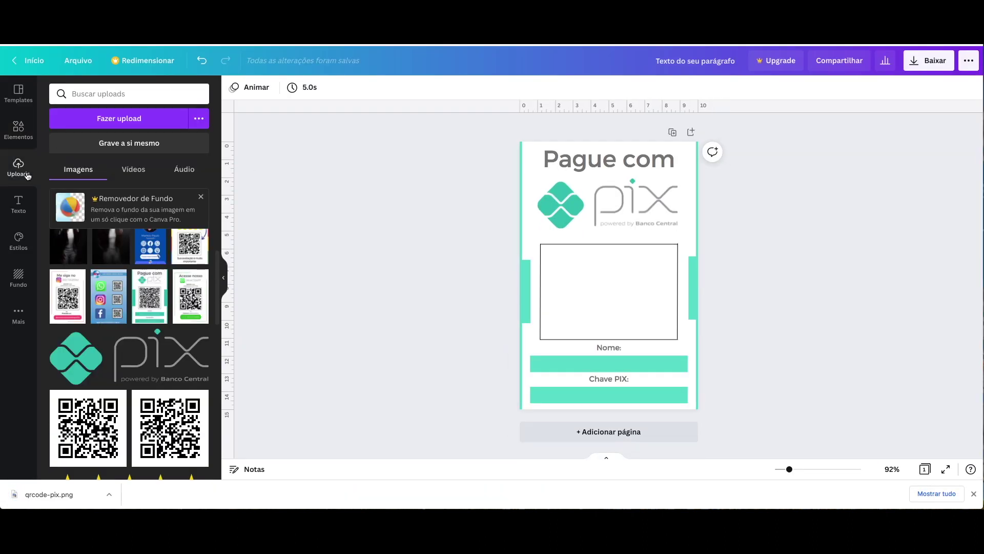
left_click(135, 126)
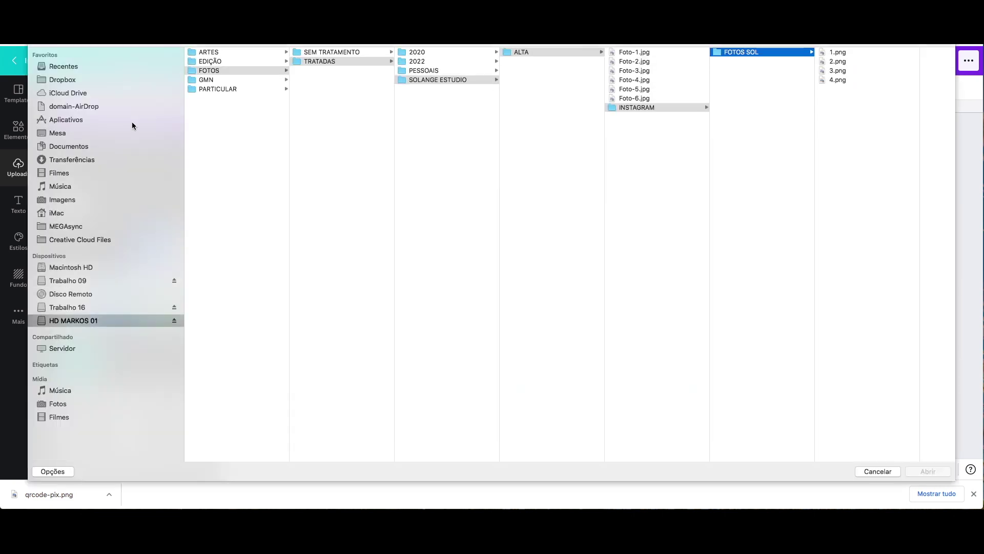
left_click(63, 133)
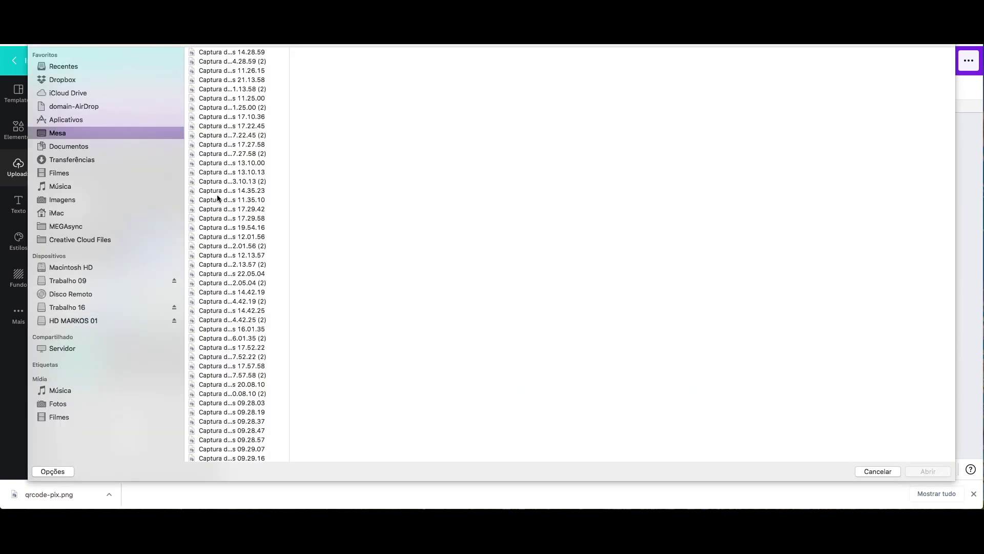
scroll(251, 221, "down", 15)
left_click(215, 401)
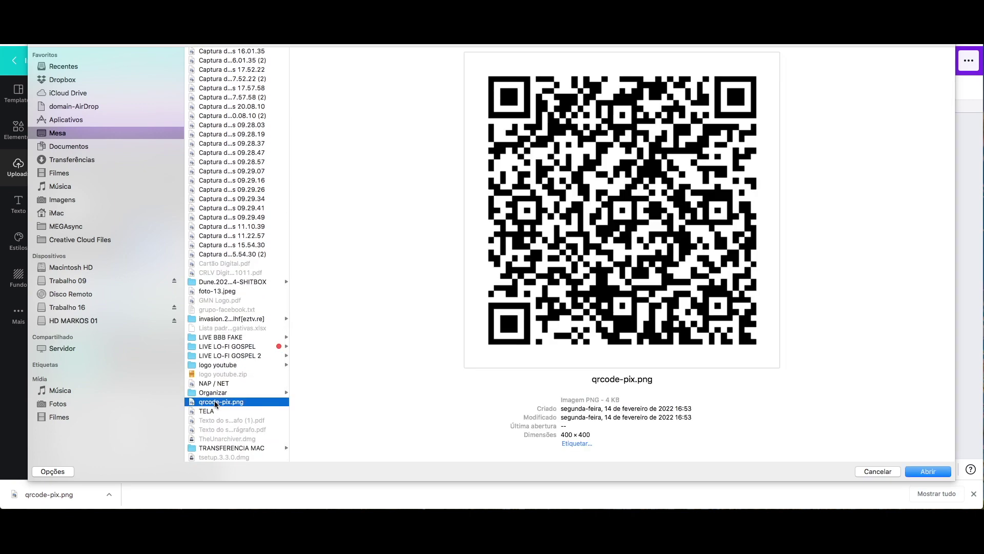
left_click(936, 474)
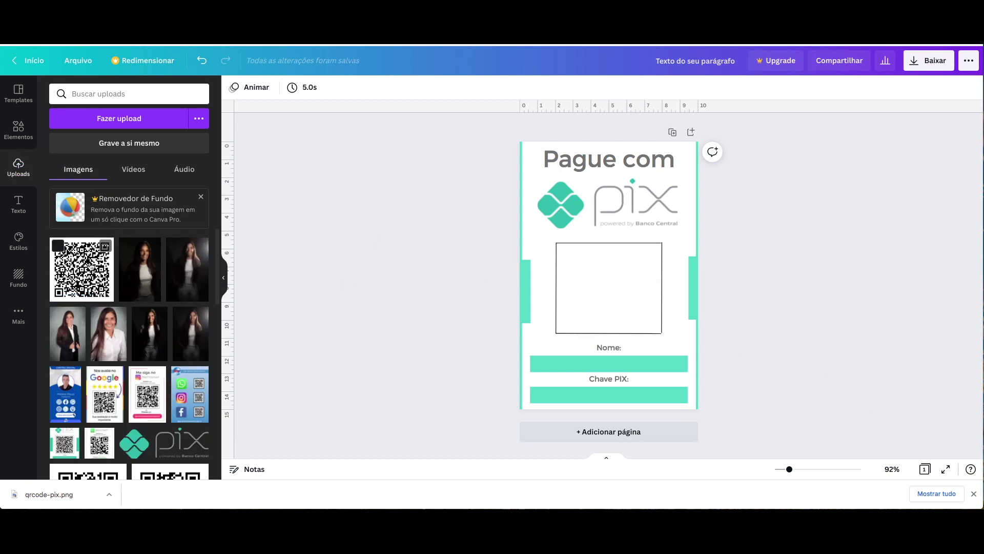
- Insert the uploaded QR code into the black square frame, resized to fit above the Nome label
left_click(83, 268)
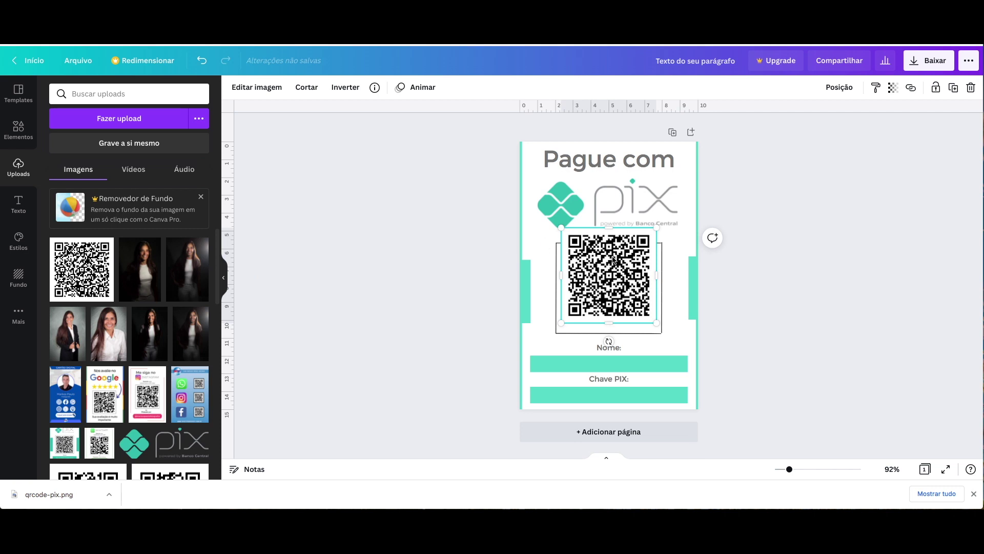
left_click_drag(614, 260, 612, 246)
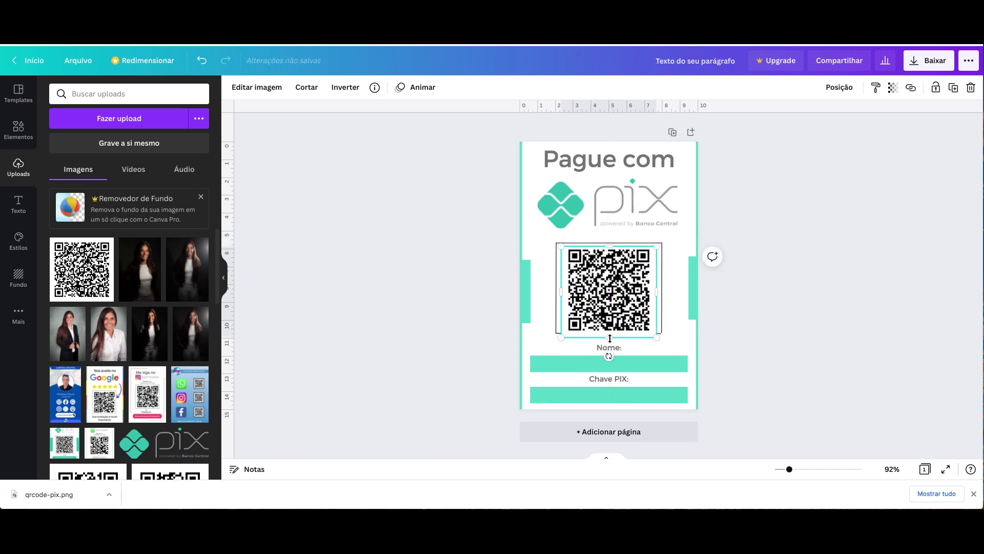
left_click_drag(609, 338, 610, 333)
left_click(835, 274)
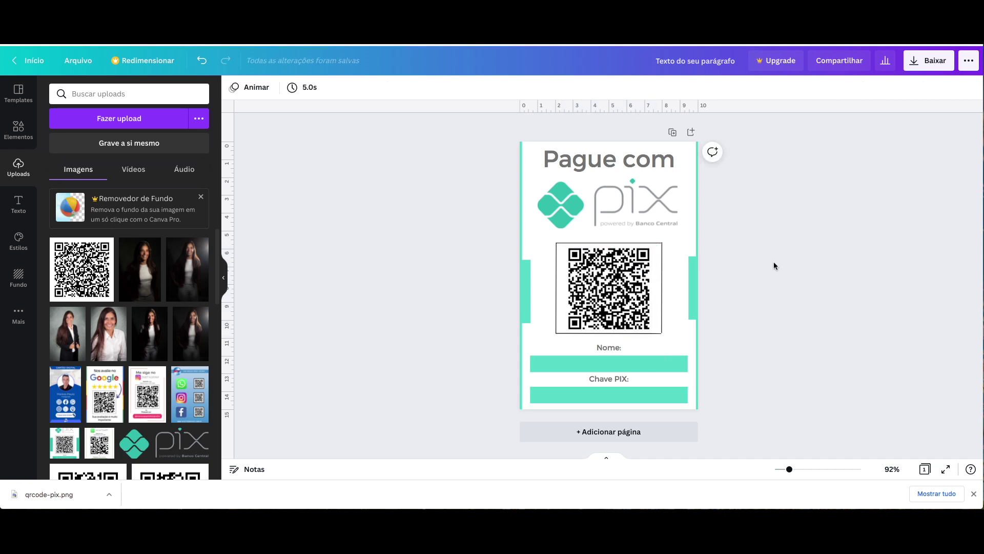
- Add a text box with the owner's full name on the Nome bar, in bold black
left_click(611, 367)
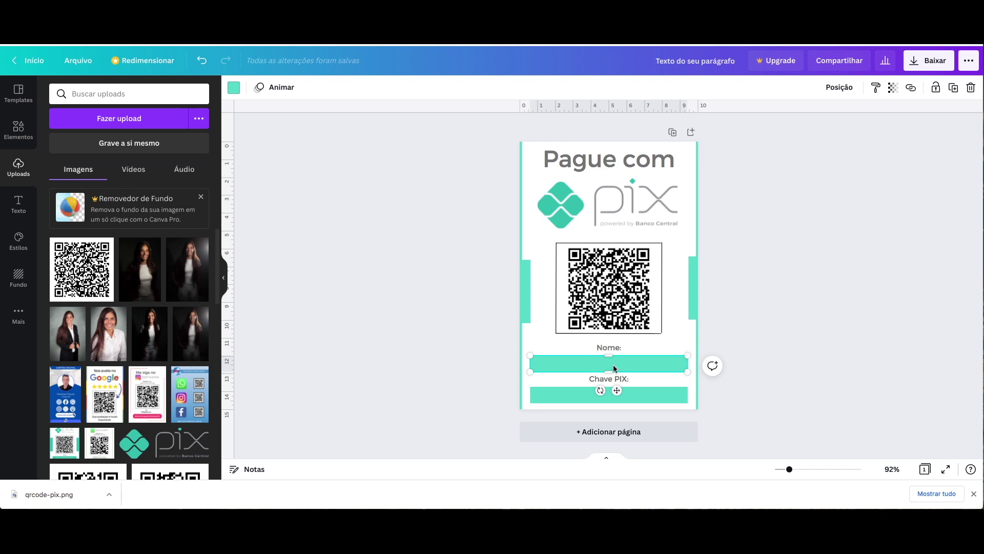
key("t")
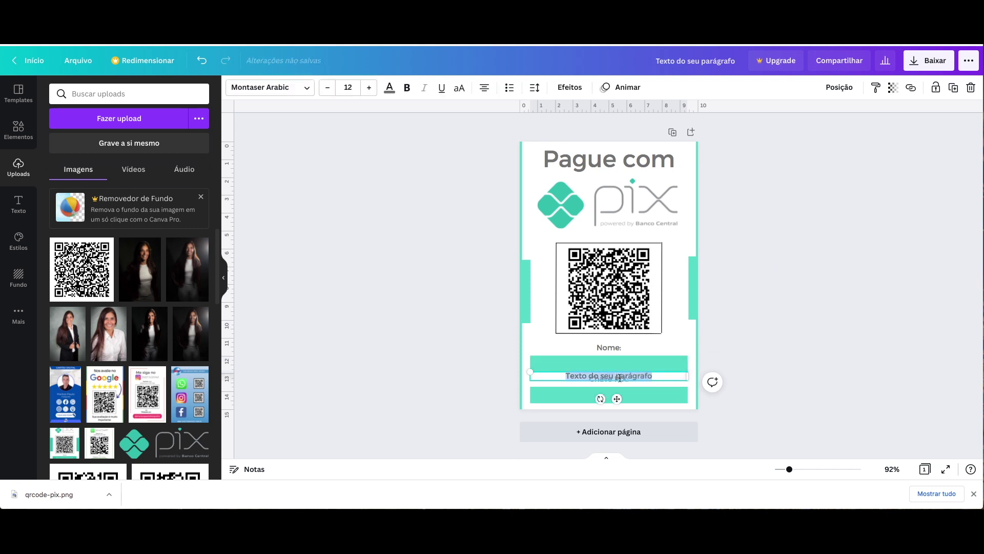
left_click_drag(641, 373, 640, 361)
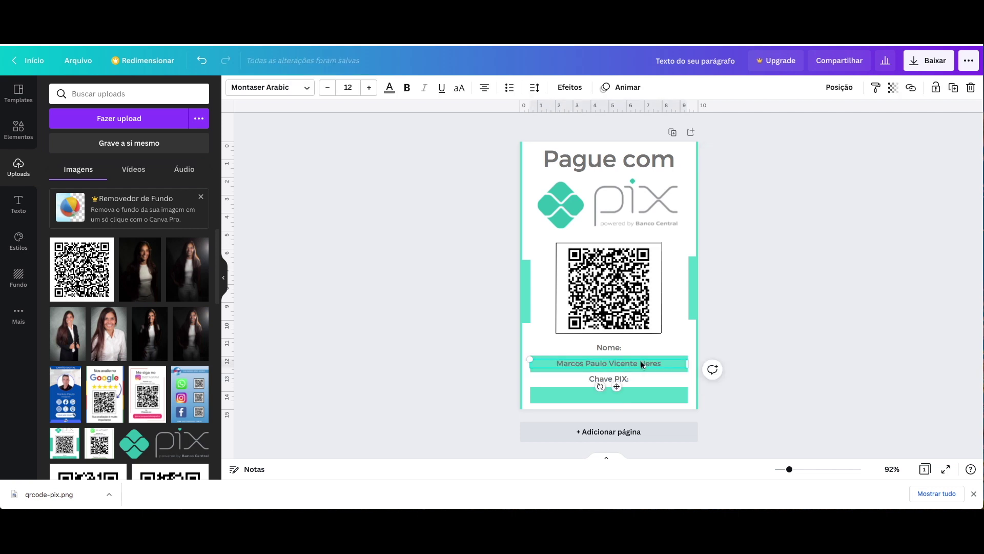
left_click(407, 87)
left_click(390, 88)
left_click(88, 141)
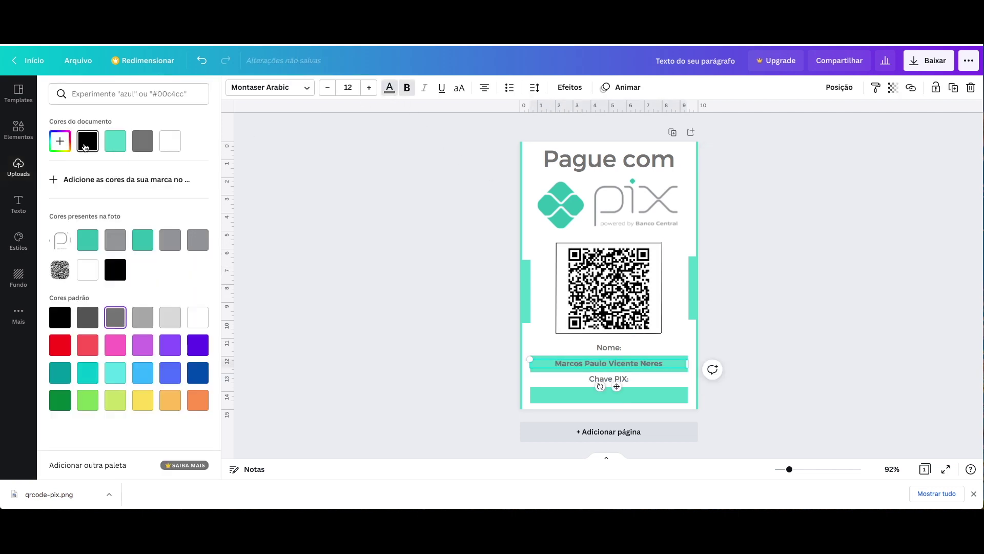
left_click(306, 211)
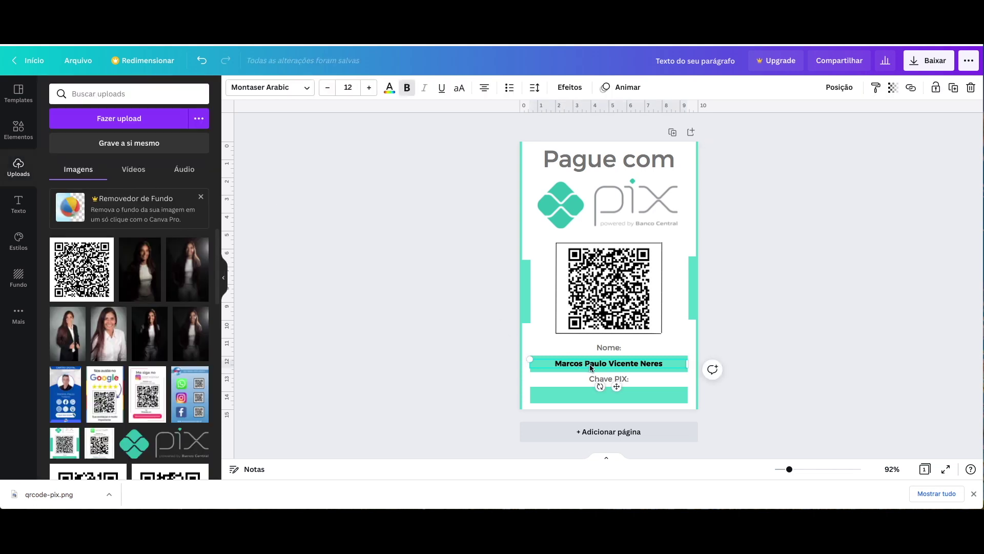
- Duplicate the name text onto the Chave PIX bar and replace it with the PIX key e-mail
left_click_drag(591, 367, 593, 395)
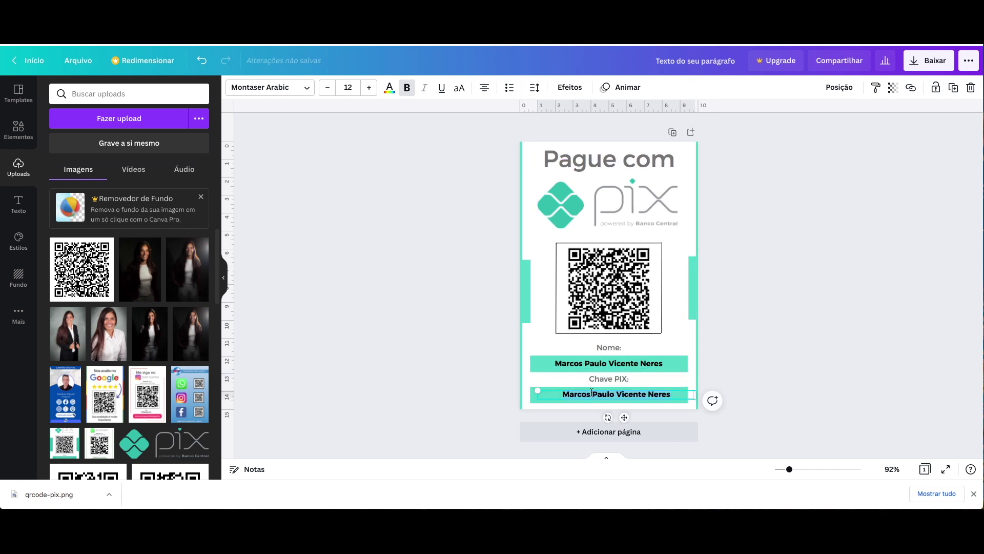
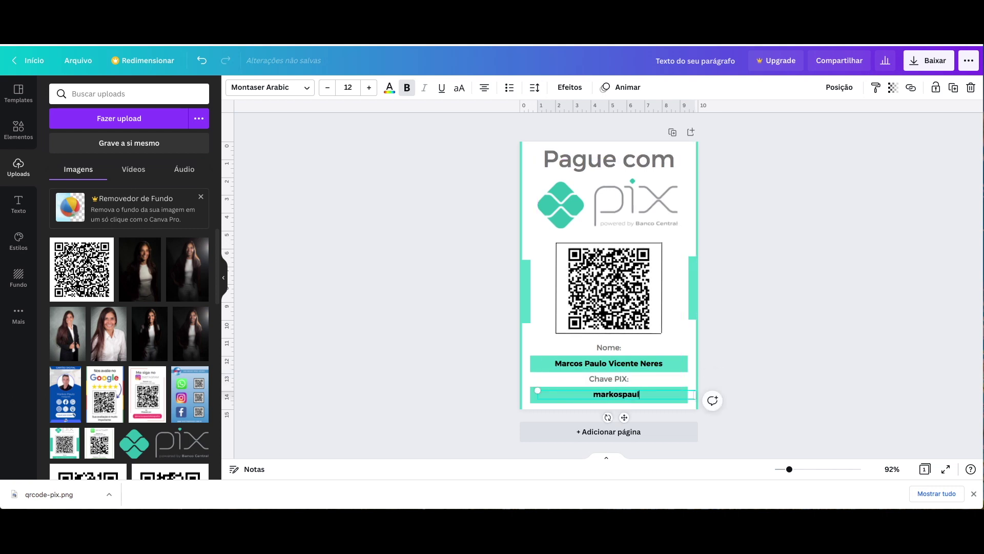
left_click(780, 334)
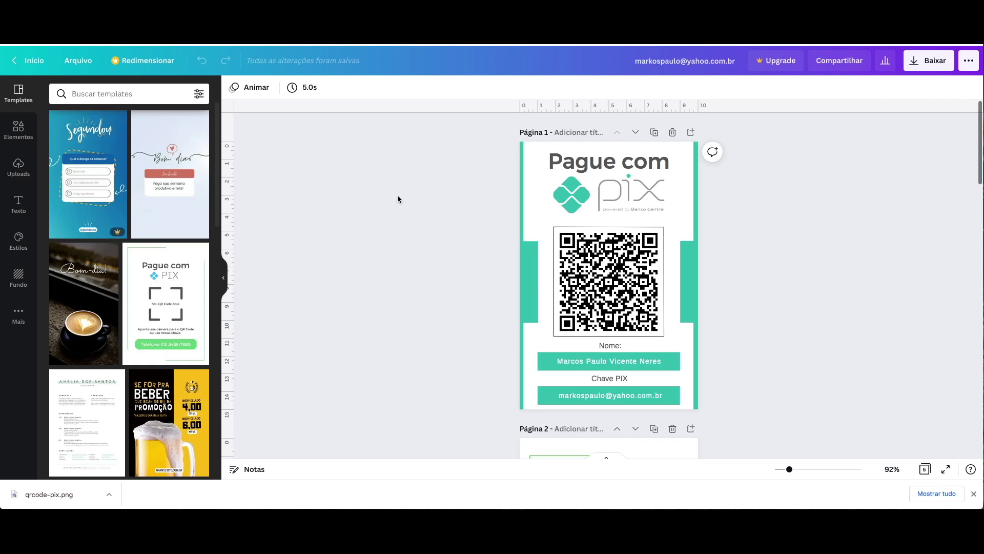
scroll(397, 198, "down", 5)
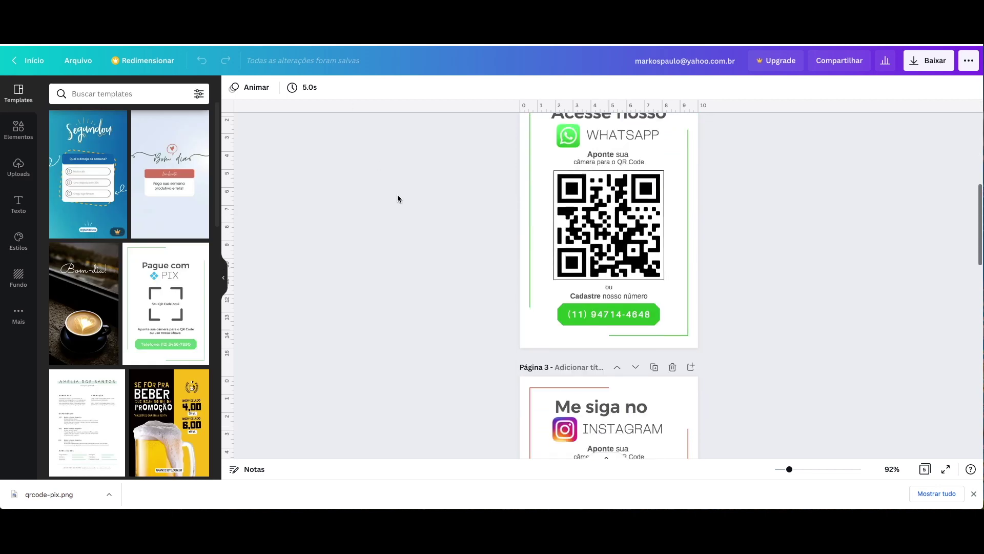
scroll(398, 199, "down", 12)
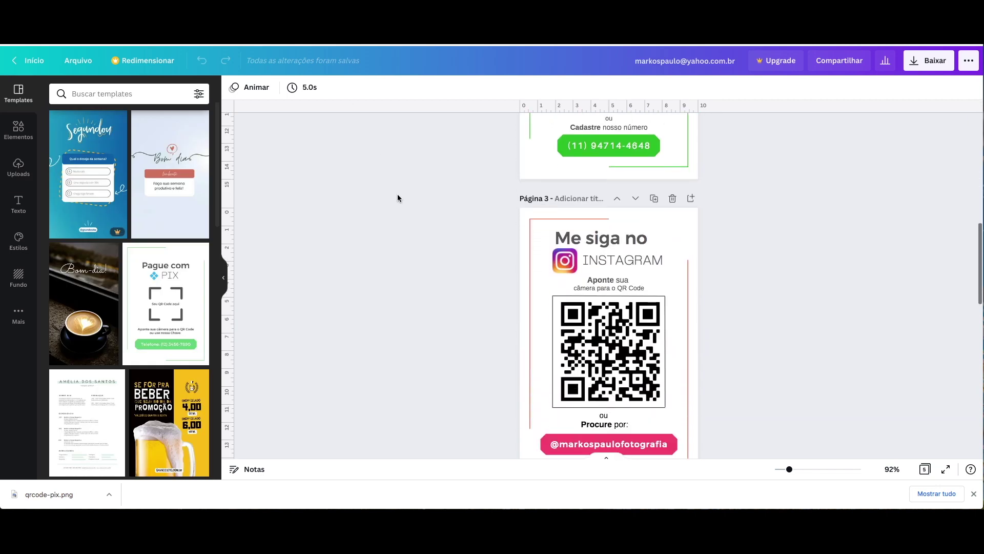
scroll(398, 199, "down", 3)
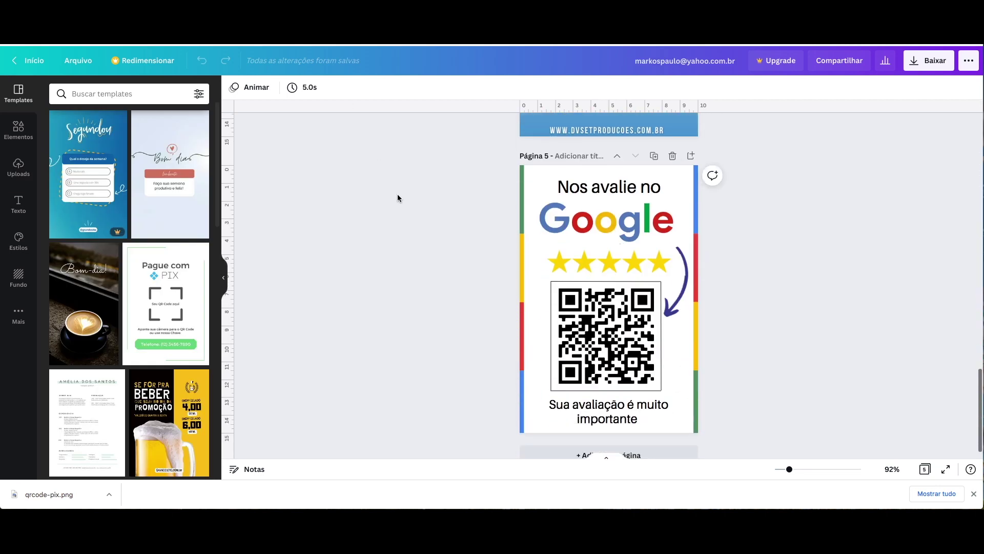
scroll(397, 198, "up", 12)
scroll(397, 198, "up", 5)
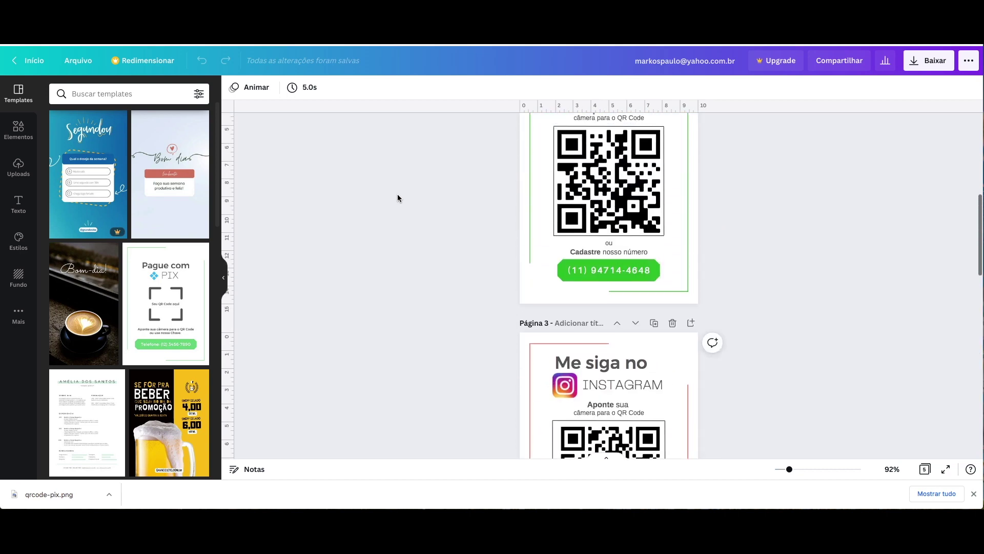
scroll(398, 198, "up", 5)
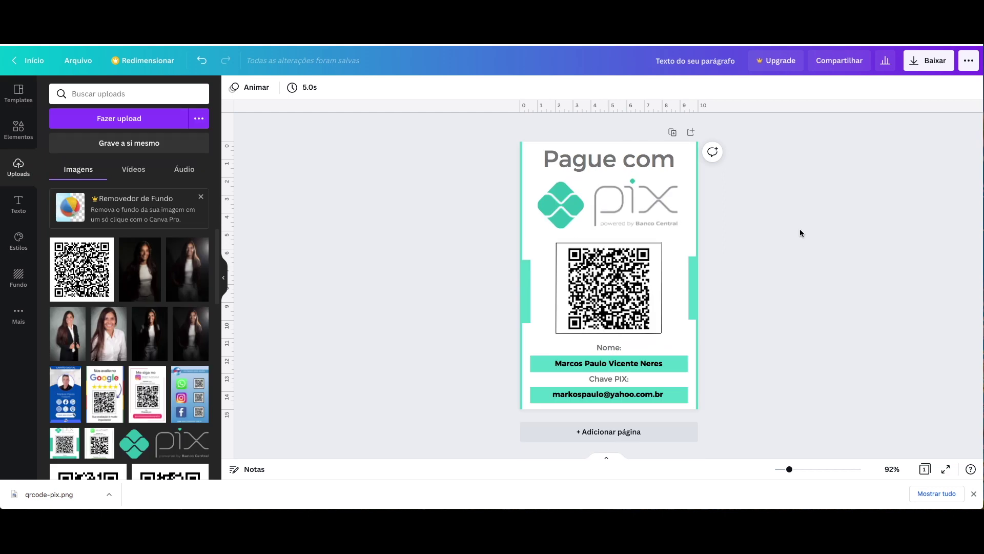
- Export the sign in the 'PDF para impressão' format and save it to the desktop
left_click(928, 65)
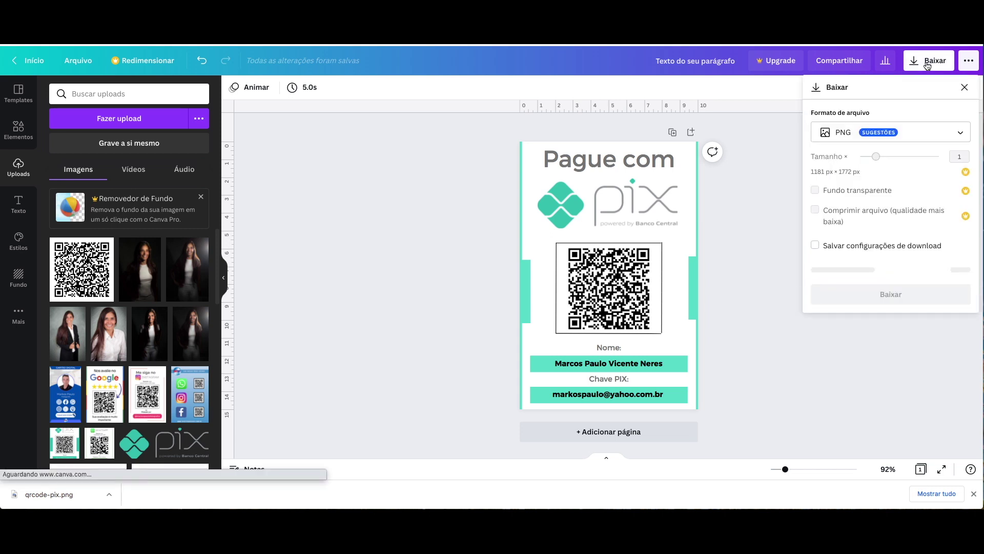
left_click(913, 134)
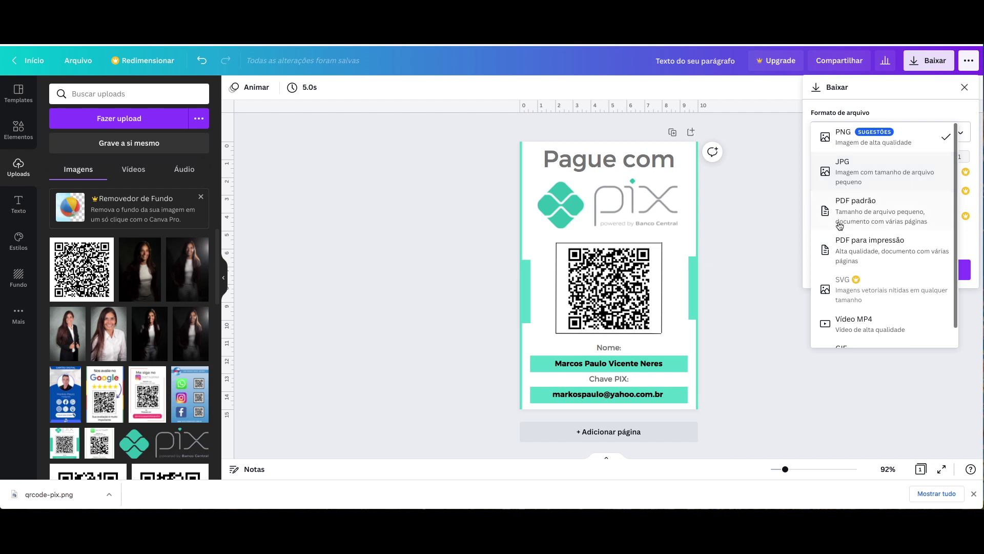
left_click(859, 251)
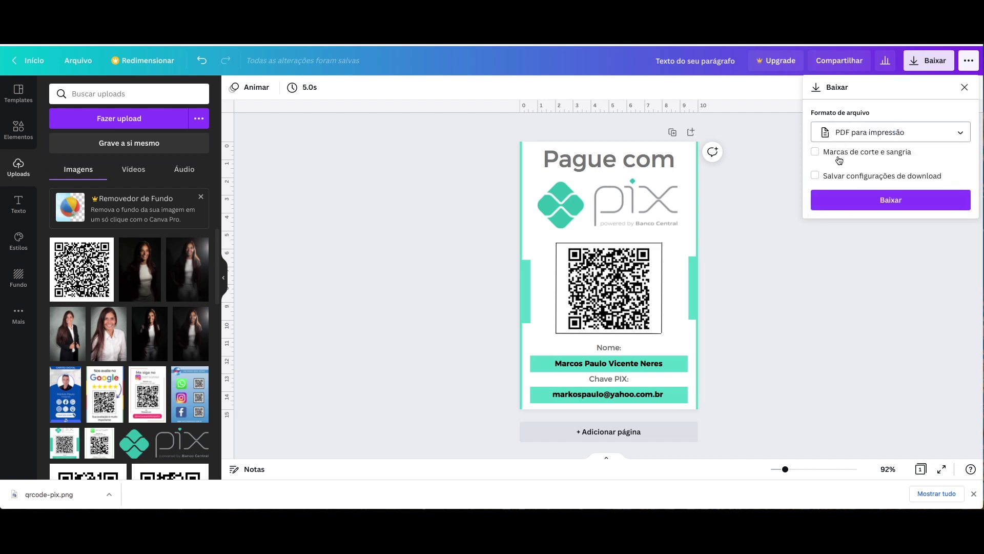
left_click(882, 202)
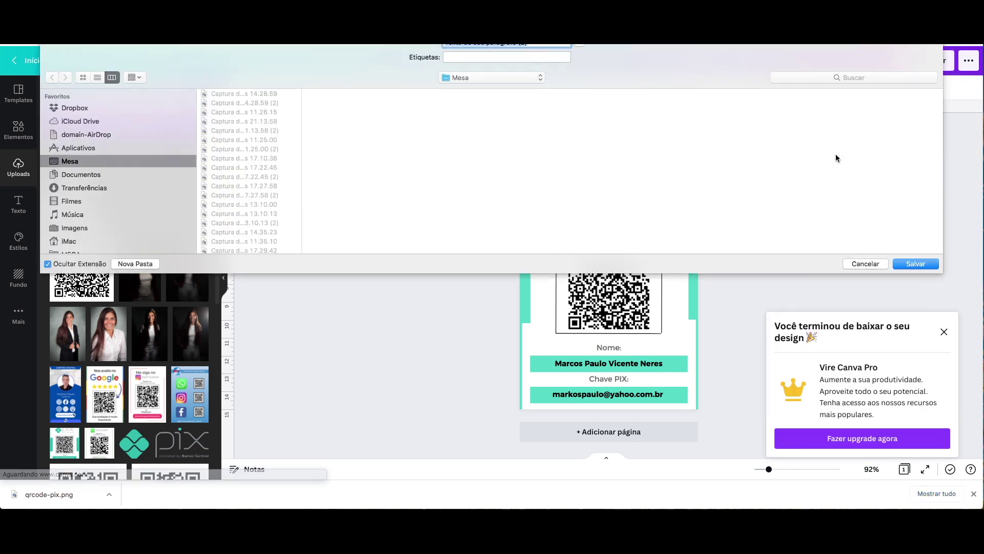
left_click(915, 263)
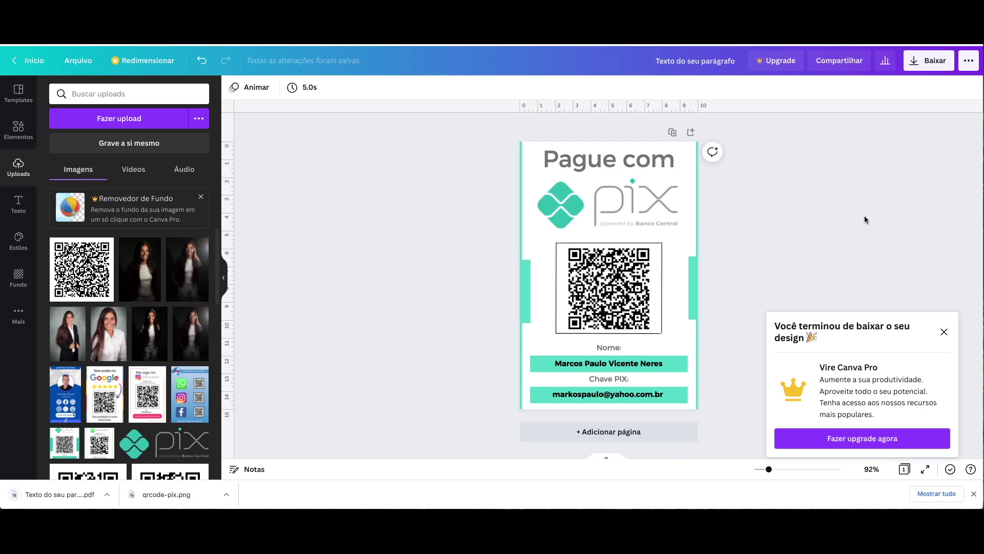